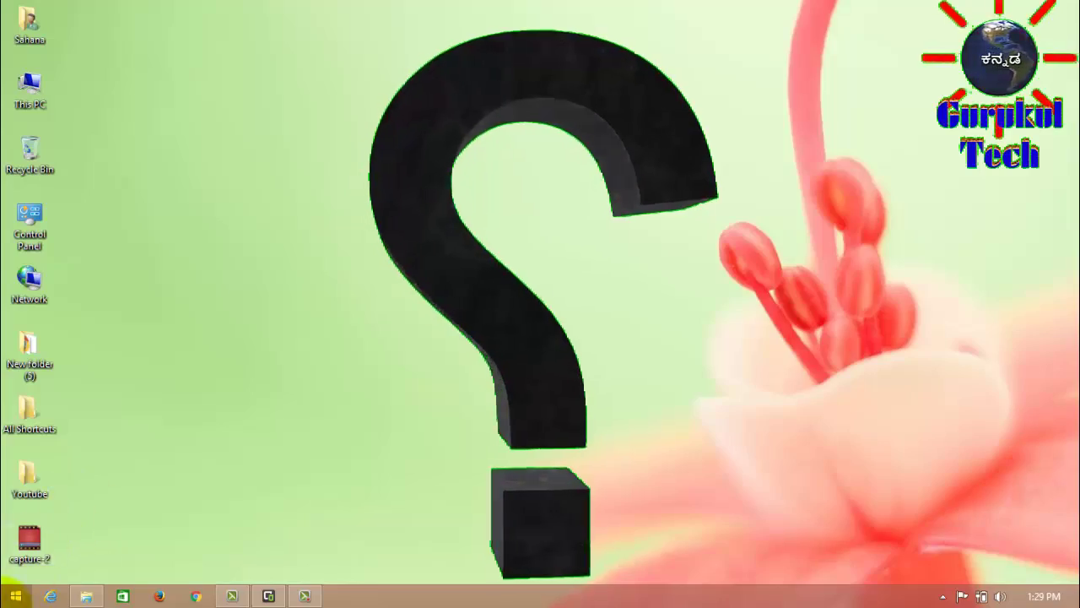
Step: Open This PC in a maximized window and refresh its list of drives
{"action": "key", "text": "super"}
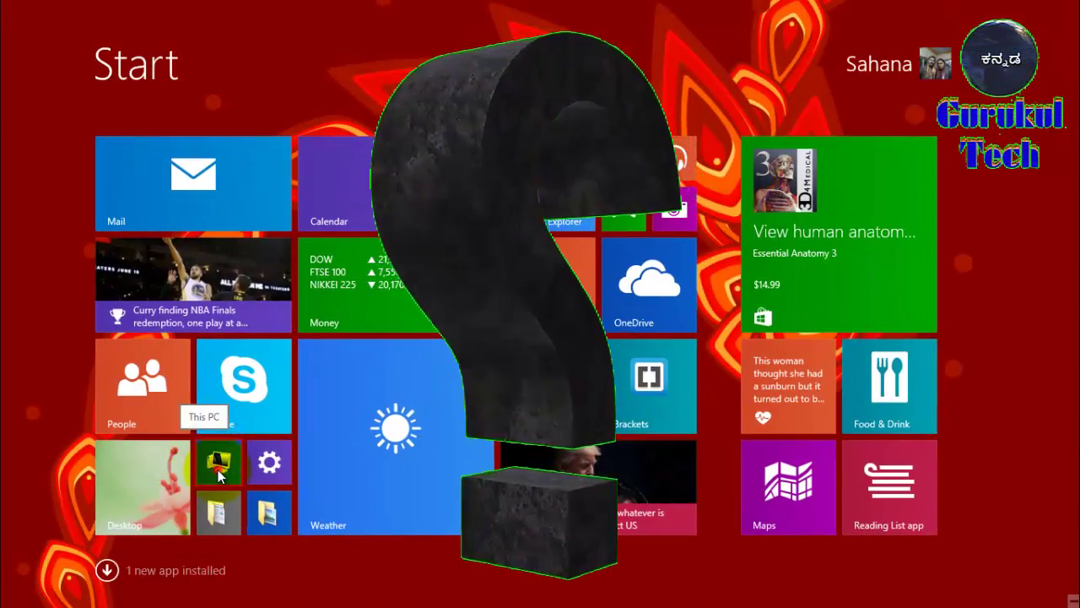
{"action": "left_click", "coordinate": [208, 456]}
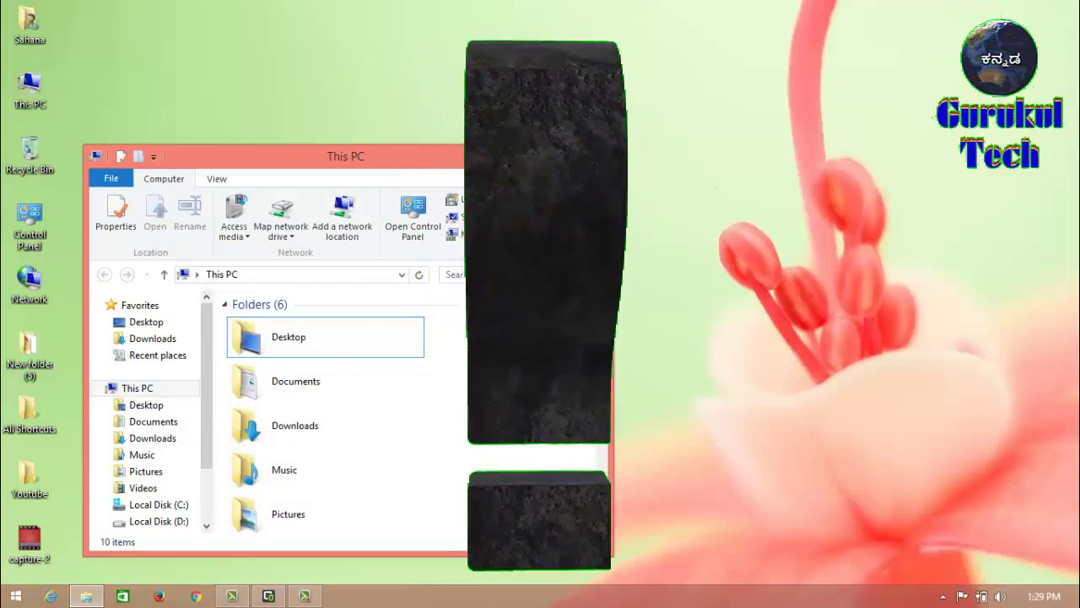
{"action": "double_click", "coordinate": [240, 156]}
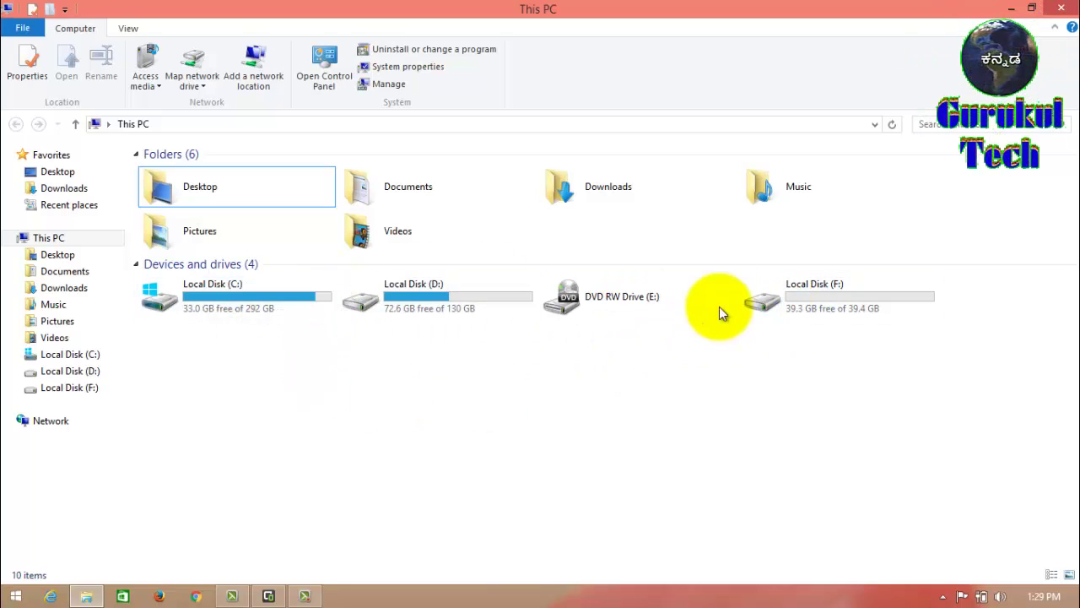
{"action": "right_click", "coordinate": [390, 432]}
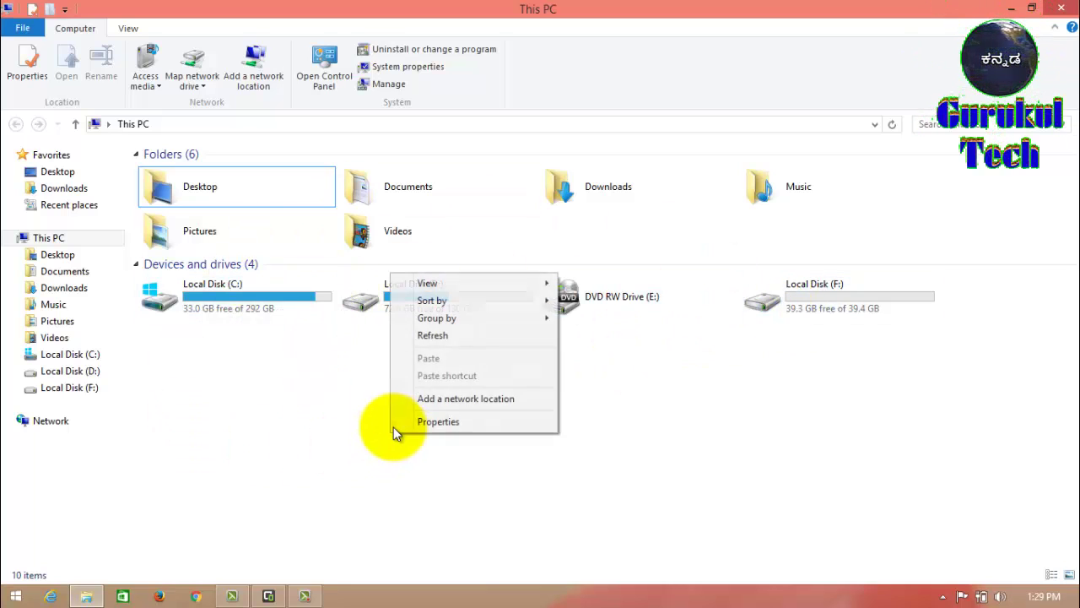
{"action": "left_click", "coordinate": [457, 335]}
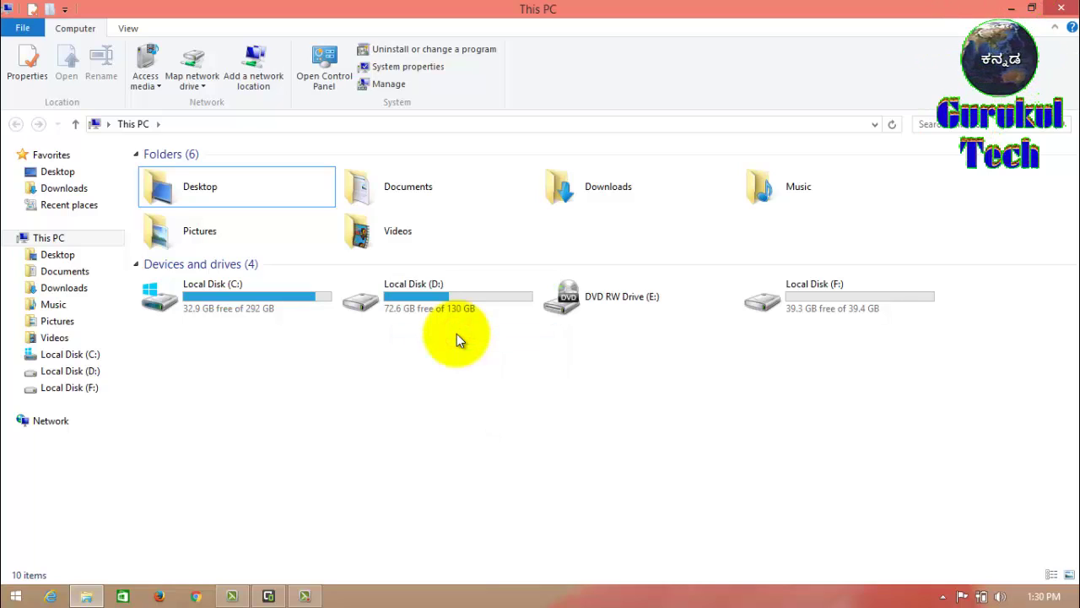
Step: Check the general properties of Local Disk (D:), dismiss them without changes, and look at Local Disk (F:)
{"action": "double_click", "coordinate": [415, 300]}
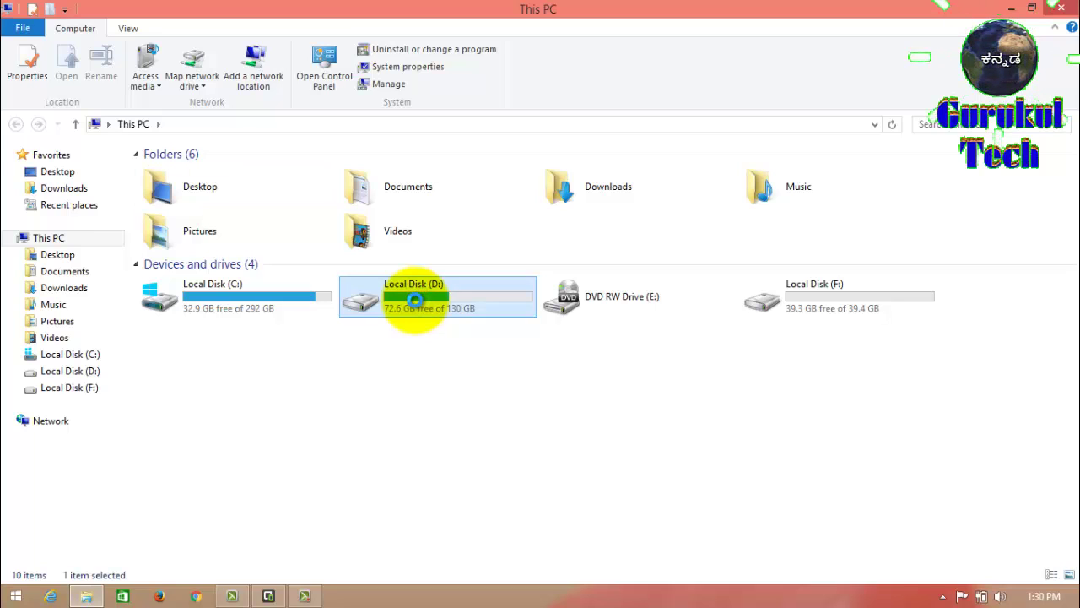
{"action": "right_click", "coordinate": [415, 300]}
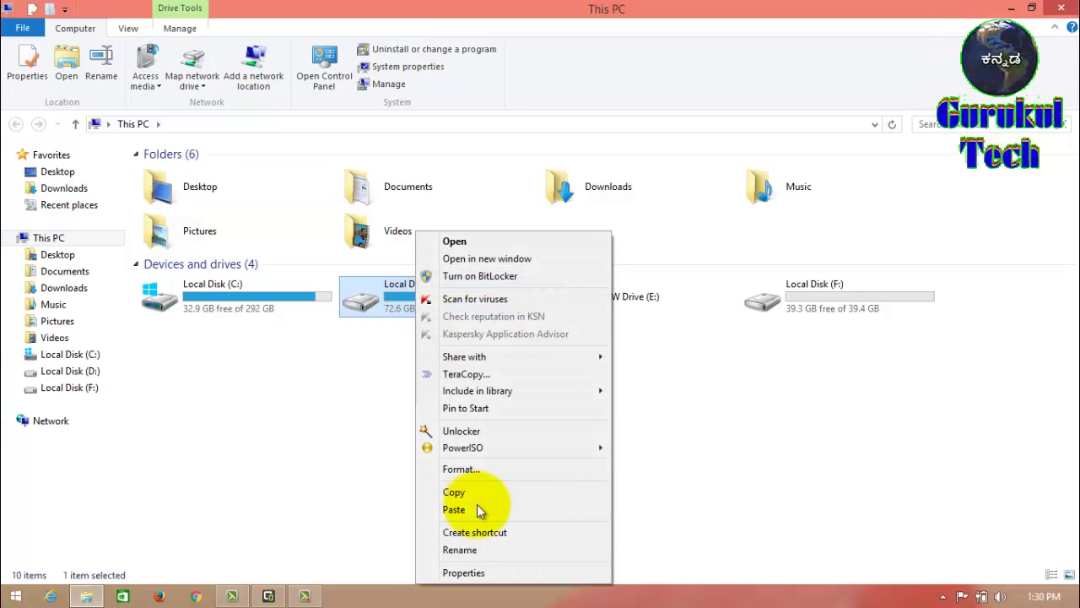
{"action": "left_click", "coordinate": [490, 577]}
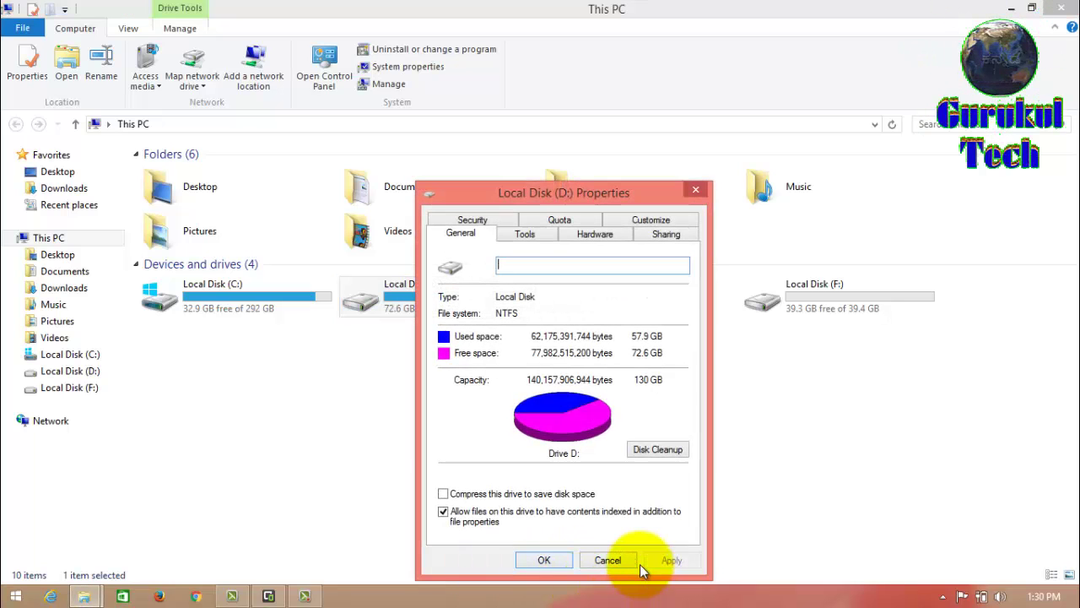
{"action": "left_click", "coordinate": [627, 561]}
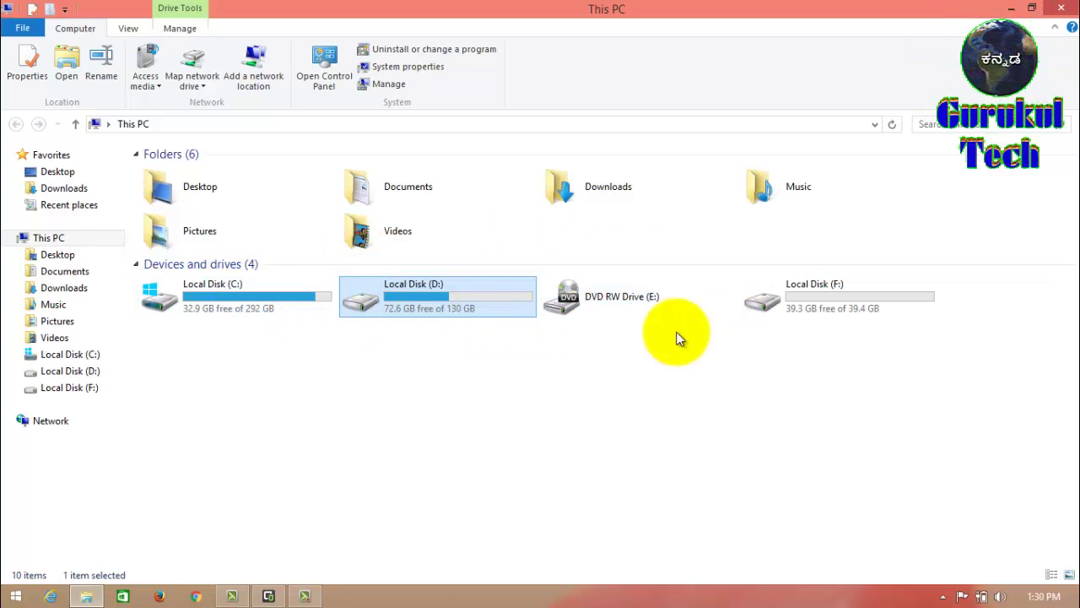
{"action": "left_click", "coordinate": [825, 311]}
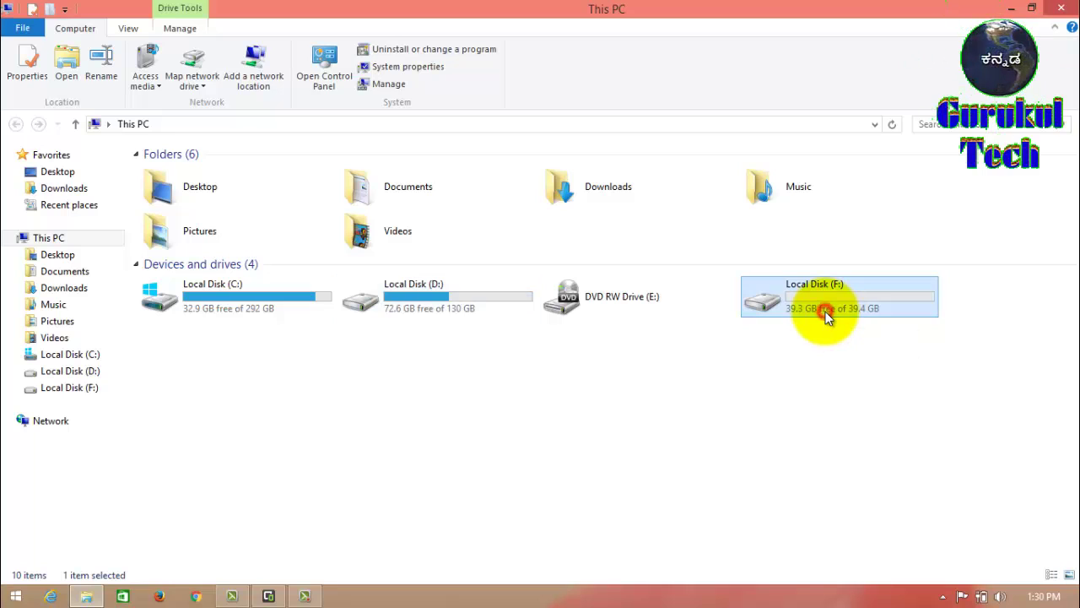
{"action": "left_click", "coordinate": [368, 388]}
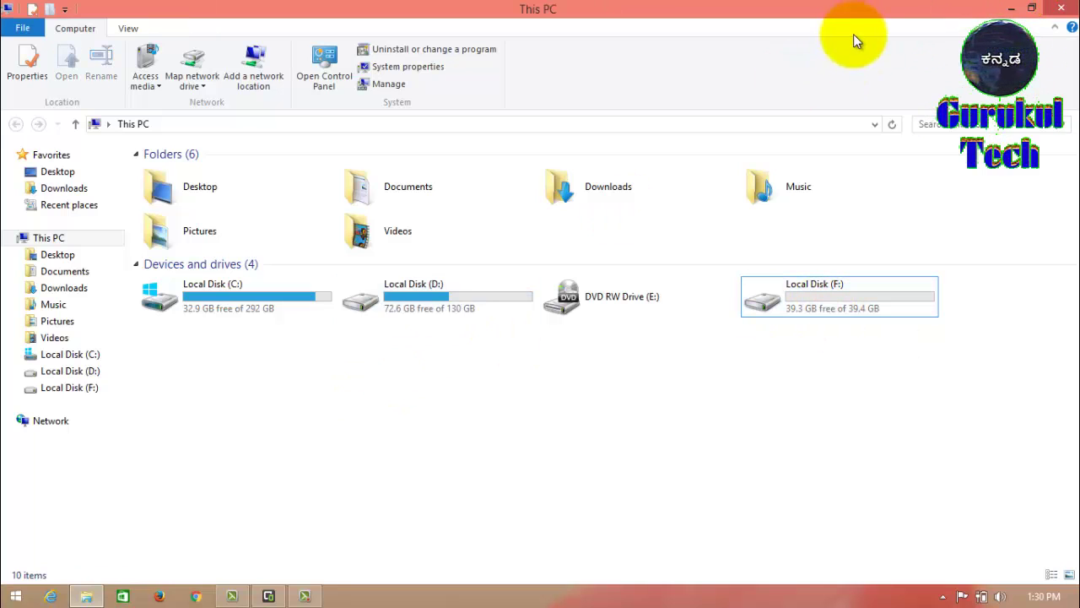
Step: Close the This PC window and refresh the desktop
{"action": "left_click", "coordinate": [1072, 7]}
{"action": "right_click", "coordinate": [564, 166]}
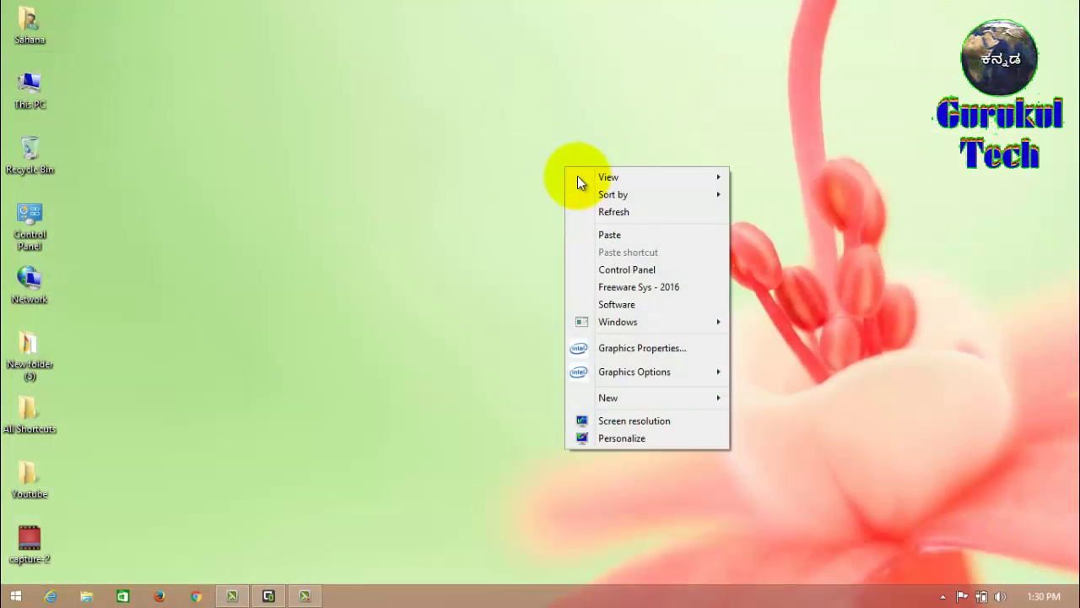
{"action": "left_click", "coordinate": [622, 212]}
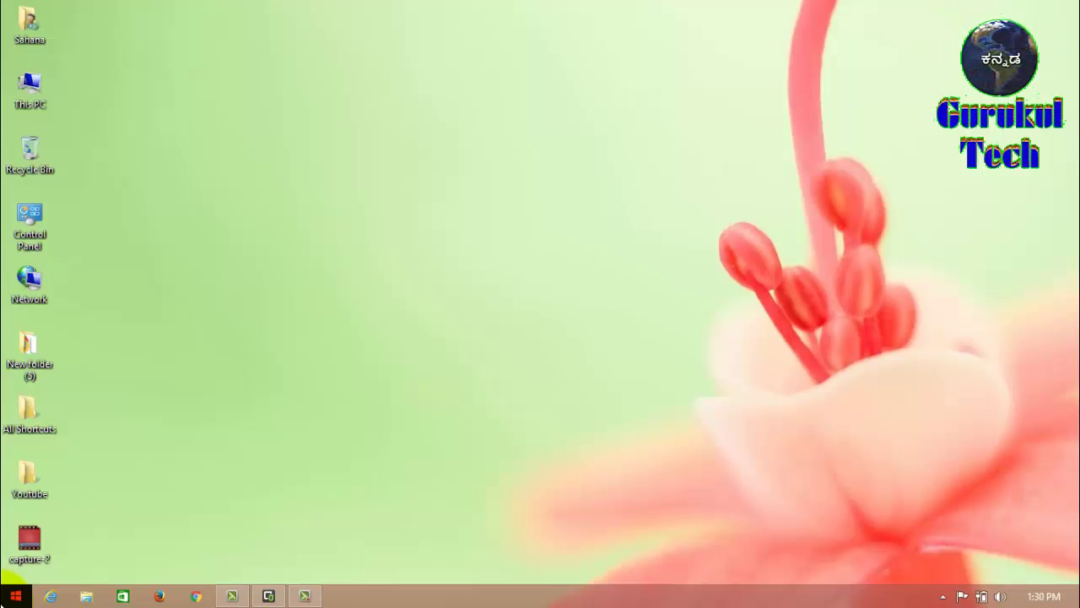
Step: Launch Disk Management with the Run command diskmgmt.msc and maximize its window
{"action": "left_click", "coordinate": [13, 595]}
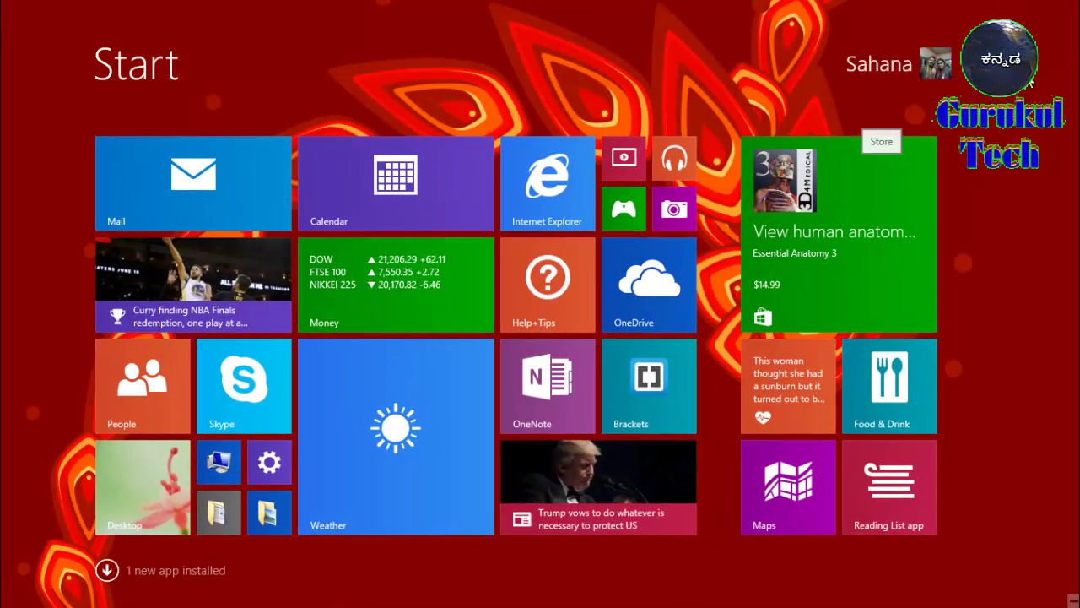
{"action": "key", "text": "super+s"}
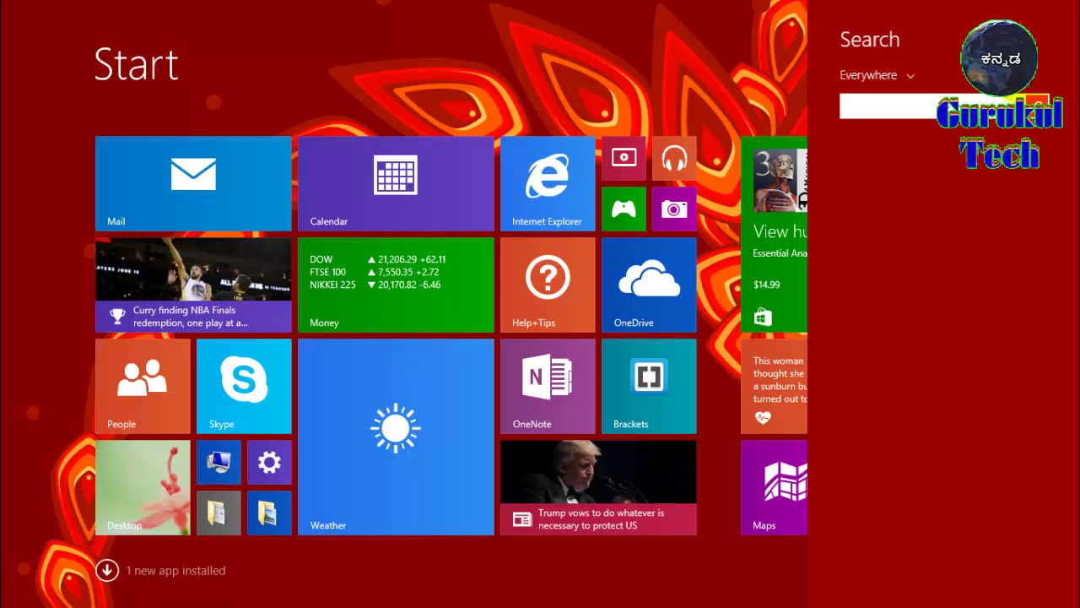
{"action": "key", "text": "Return"}
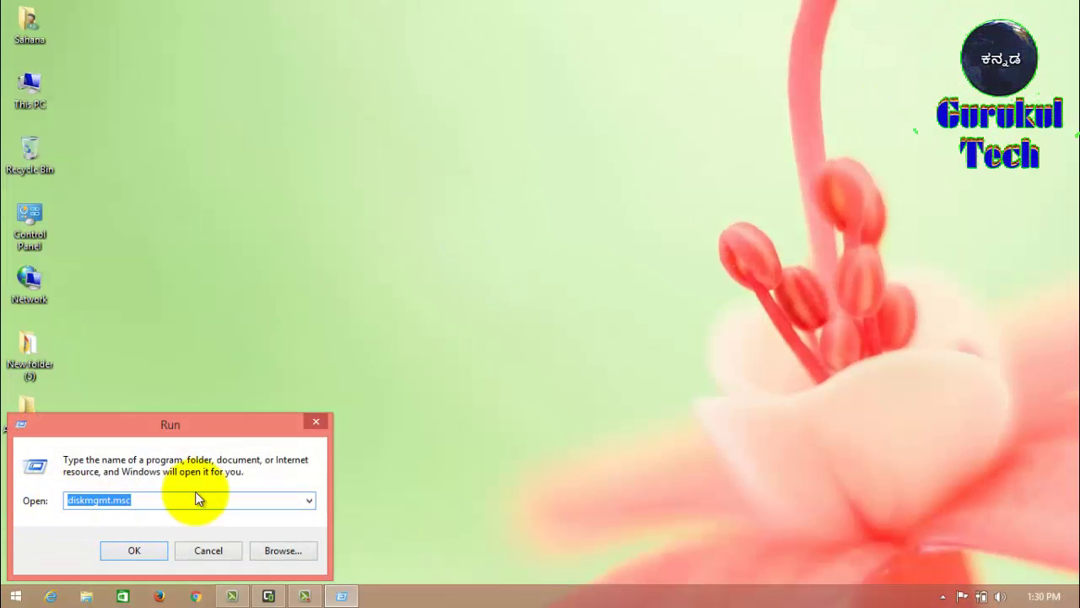
{"action": "left_click", "coordinate": [143, 500]}
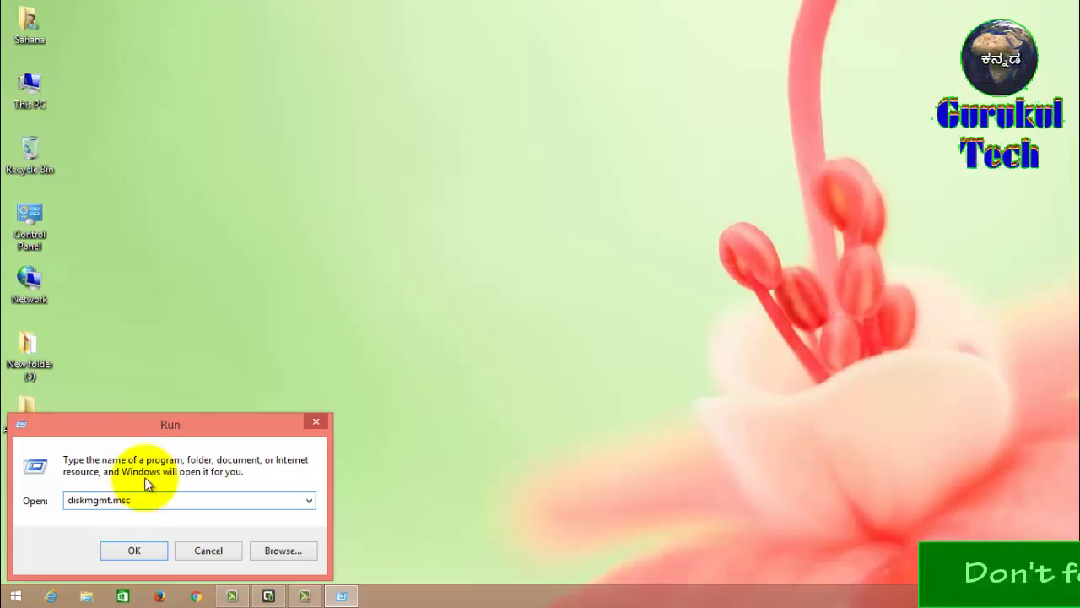
{"action": "left_click_drag", "start_coordinate": [146, 408], "coordinate": [153, 309]}
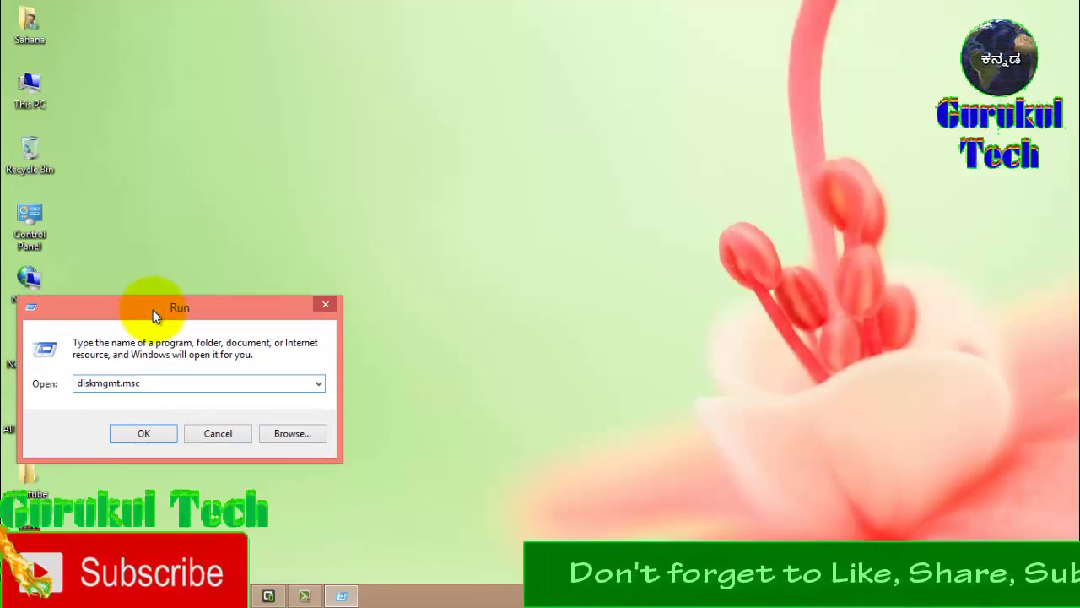
{"action": "left_click", "coordinate": [154, 432]}
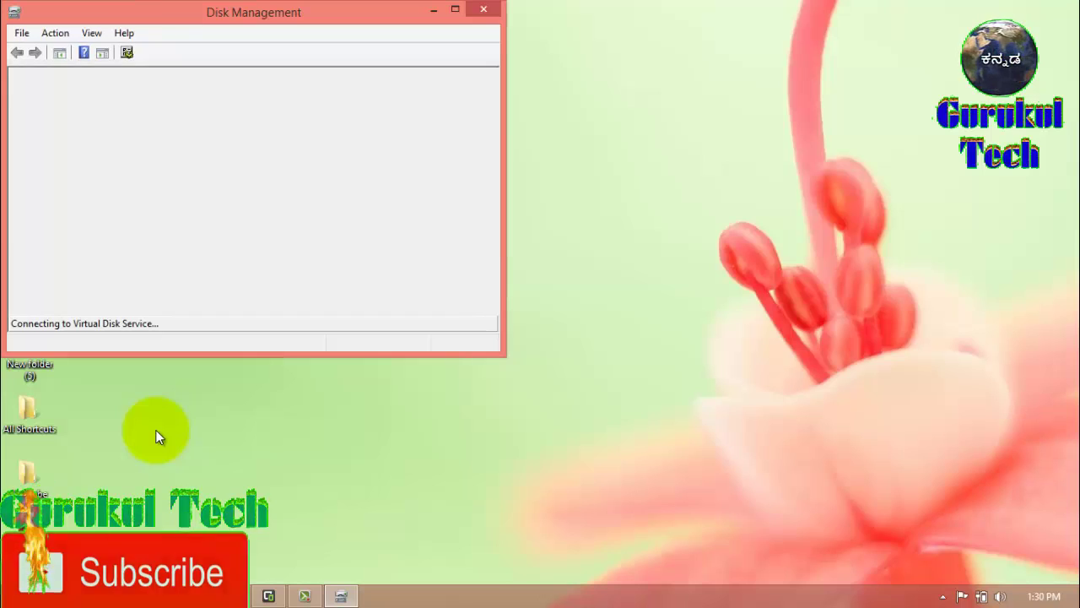
{"action": "left_click", "coordinate": [456, 10]}
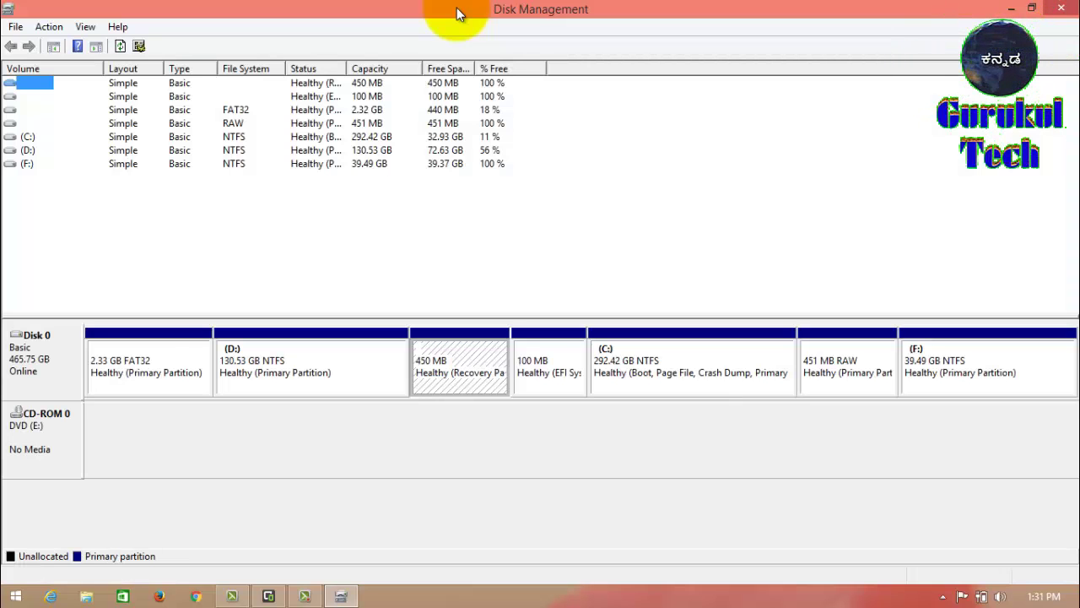
Step: Open This PC and compare its drives with the volumes listed in Disk Management
{"action": "left_click", "coordinate": [15, 596]}
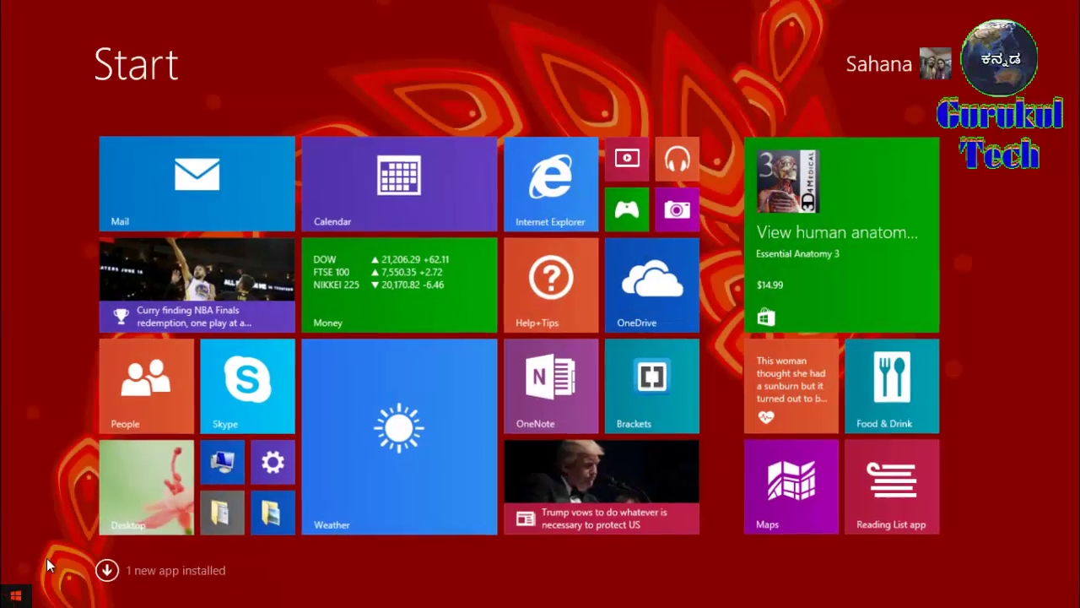
{"action": "left_click", "coordinate": [231, 466]}
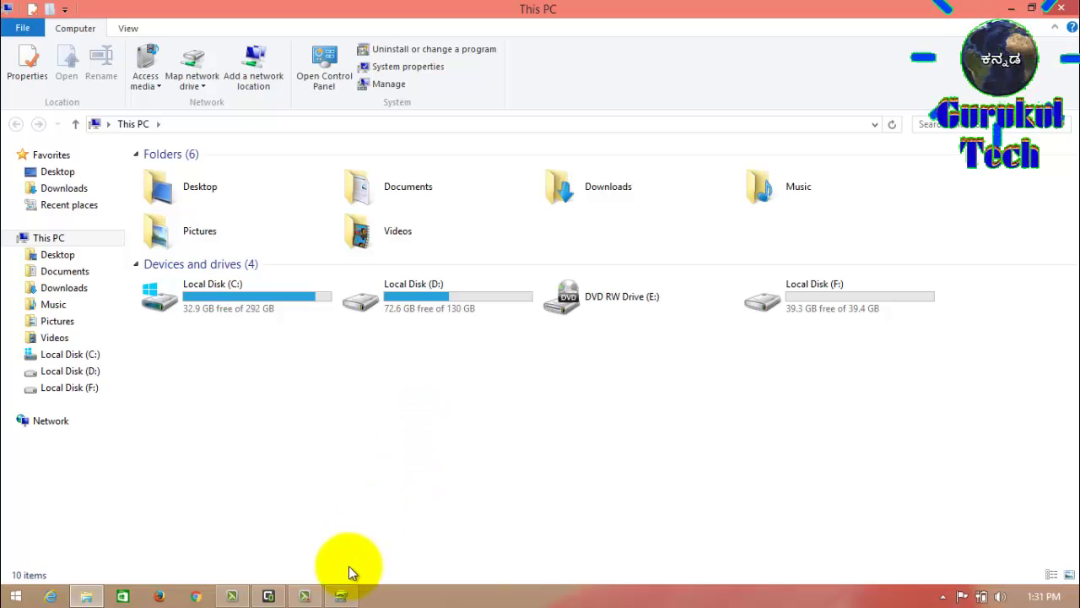
{"action": "left_click", "coordinate": [342, 594]}
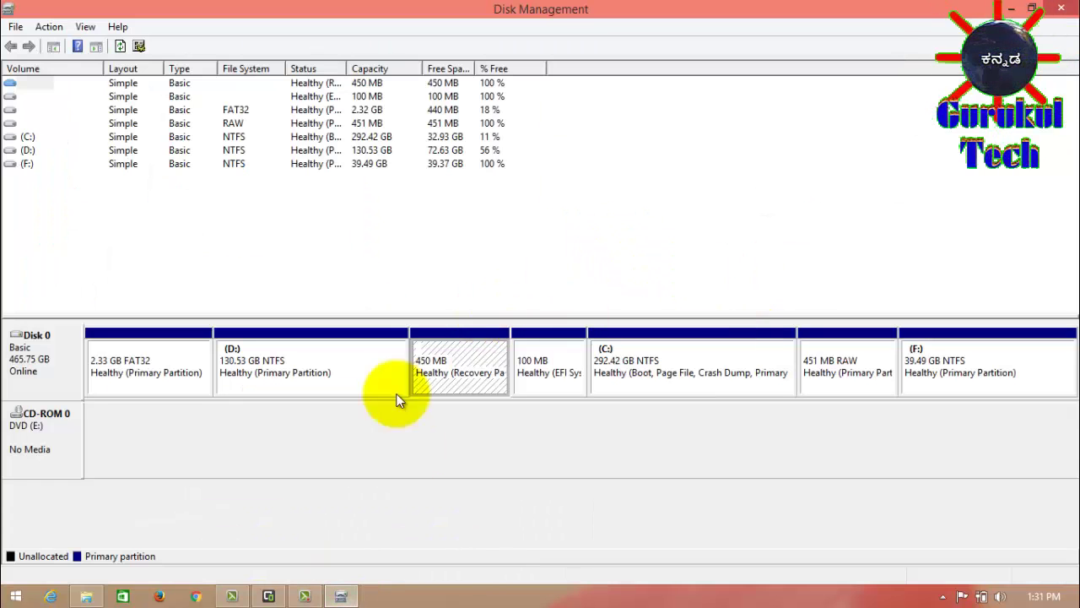
{"action": "left_click", "coordinate": [85, 597]}
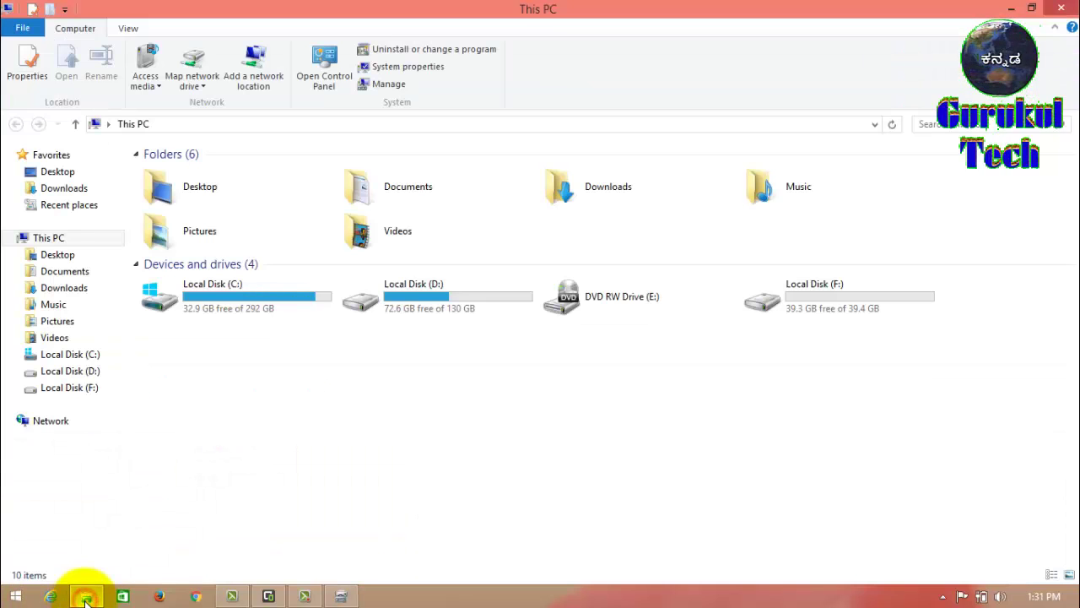
Step: Look inside the IOT folder on Local Disk (F:) and return to the This PC overview
{"action": "double_click", "coordinate": [839, 311]}
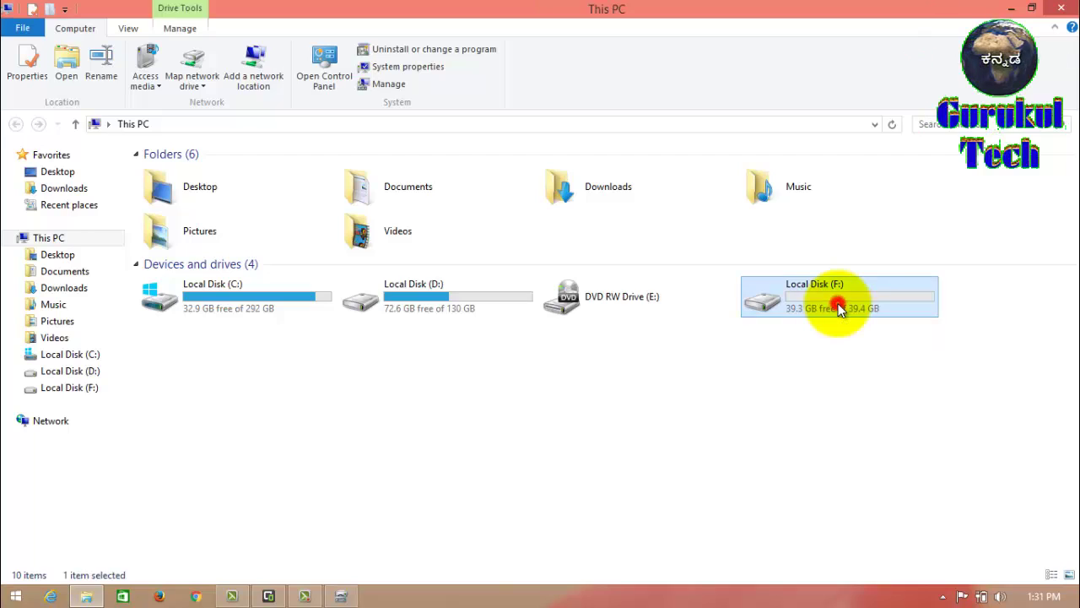
{"action": "left_click", "coordinate": [208, 179]}
{"action": "double_click", "coordinate": [209, 179]}
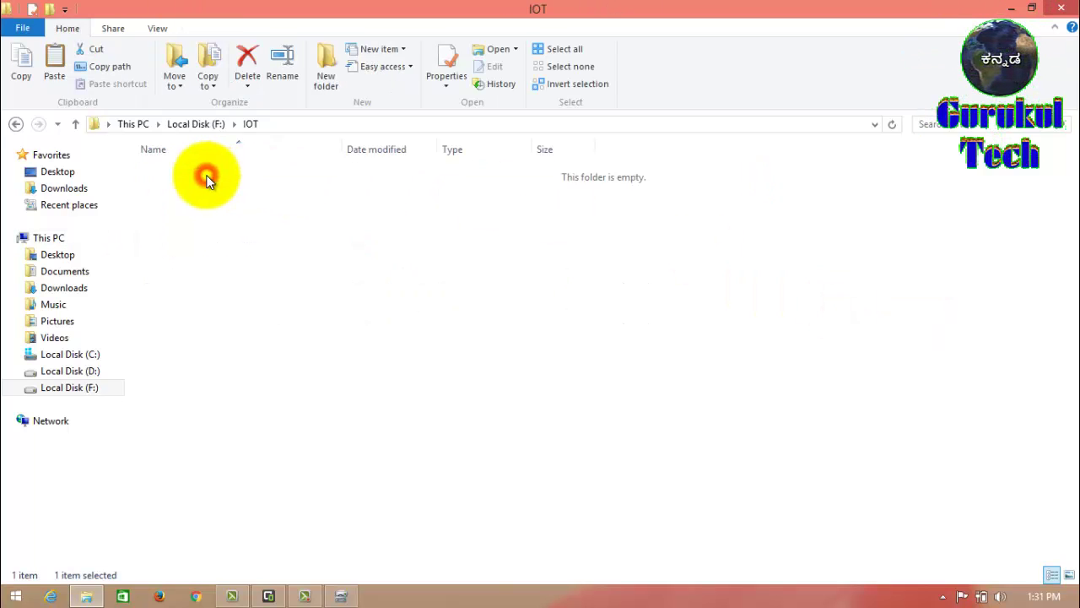
{"action": "left_click", "coordinate": [16, 124]}
{"action": "left_click", "coordinate": [16, 124]}
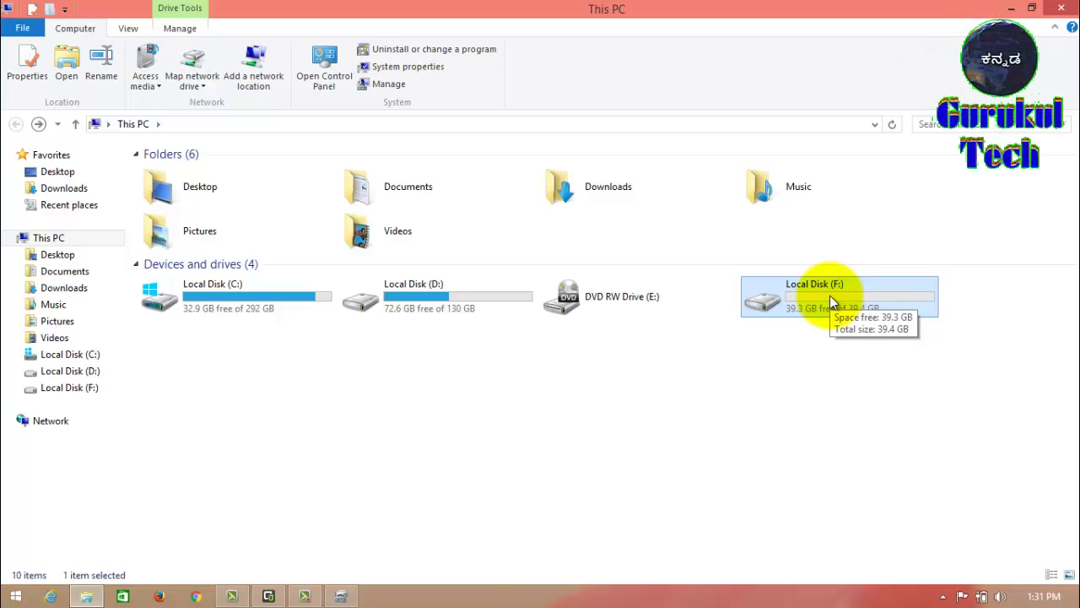
Step: Switch to Disk Management and shrink the F: volume by 15000 MB
{"action": "left_click", "coordinate": [348, 596]}
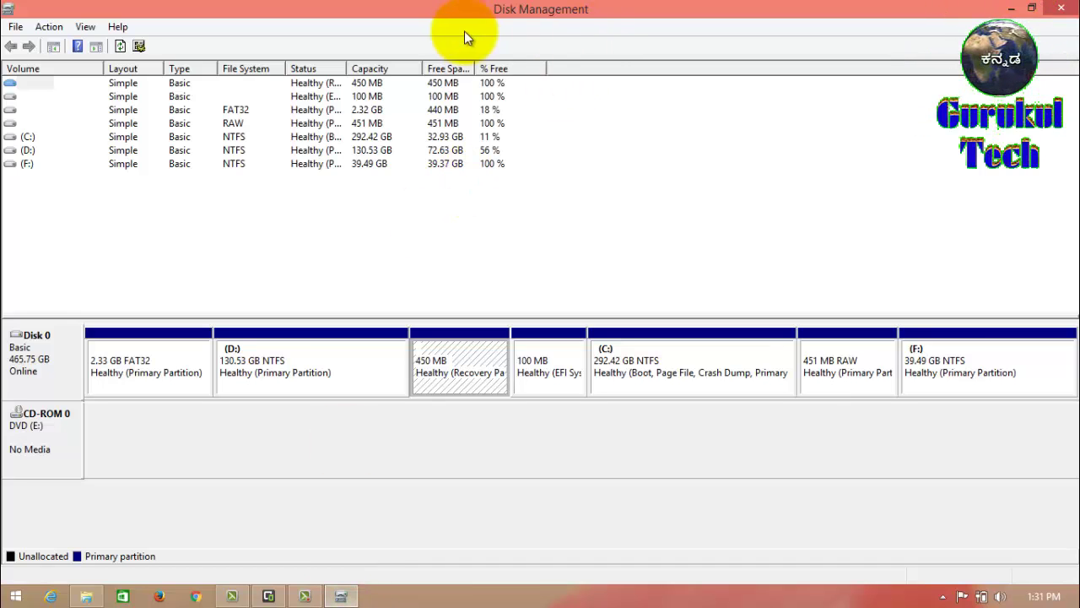
{"action": "left_click", "coordinate": [929, 366]}
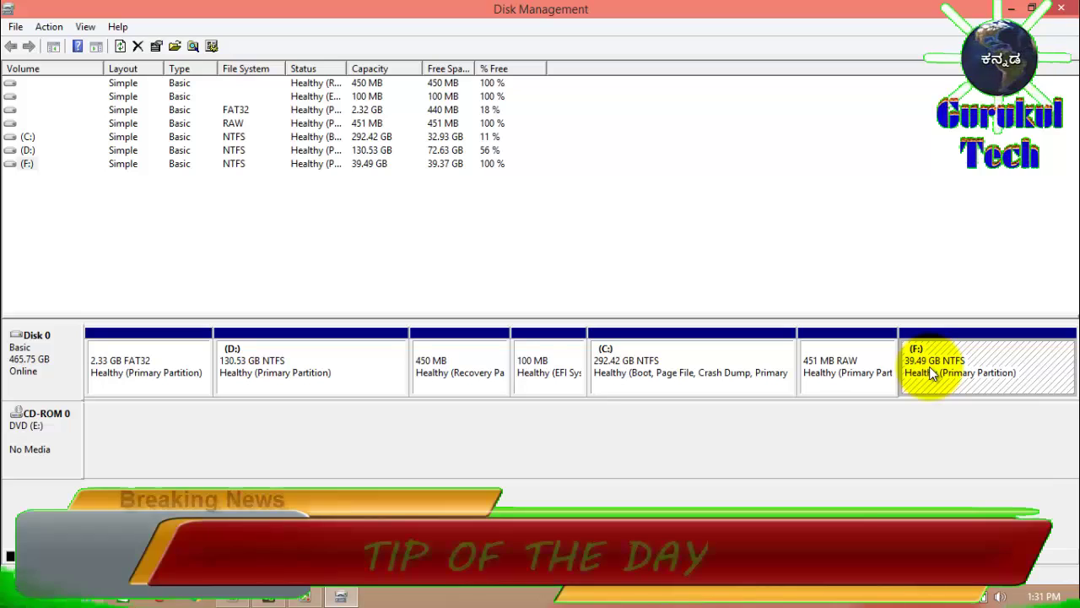
{"action": "right_click", "coordinate": [929, 366]}
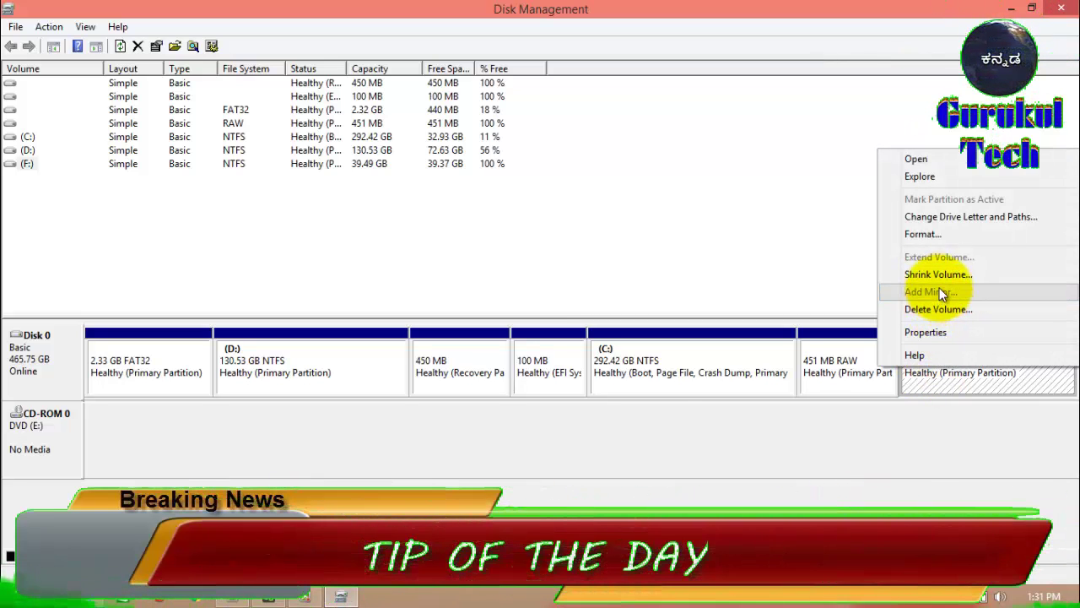
{"action": "left_click", "coordinate": [938, 275]}
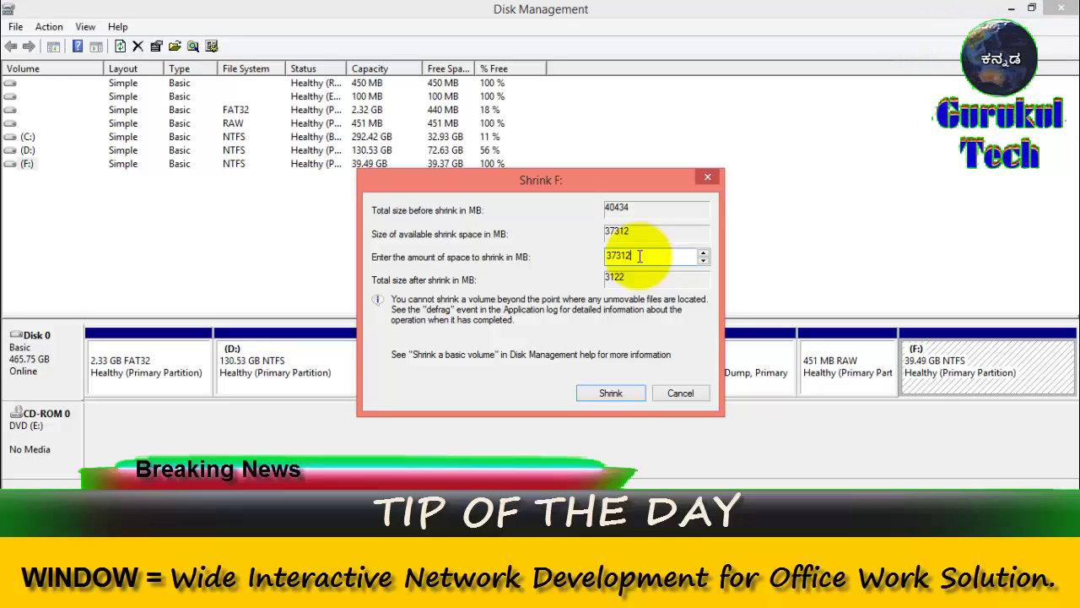
{"action": "key", "text": "BackSpace"}
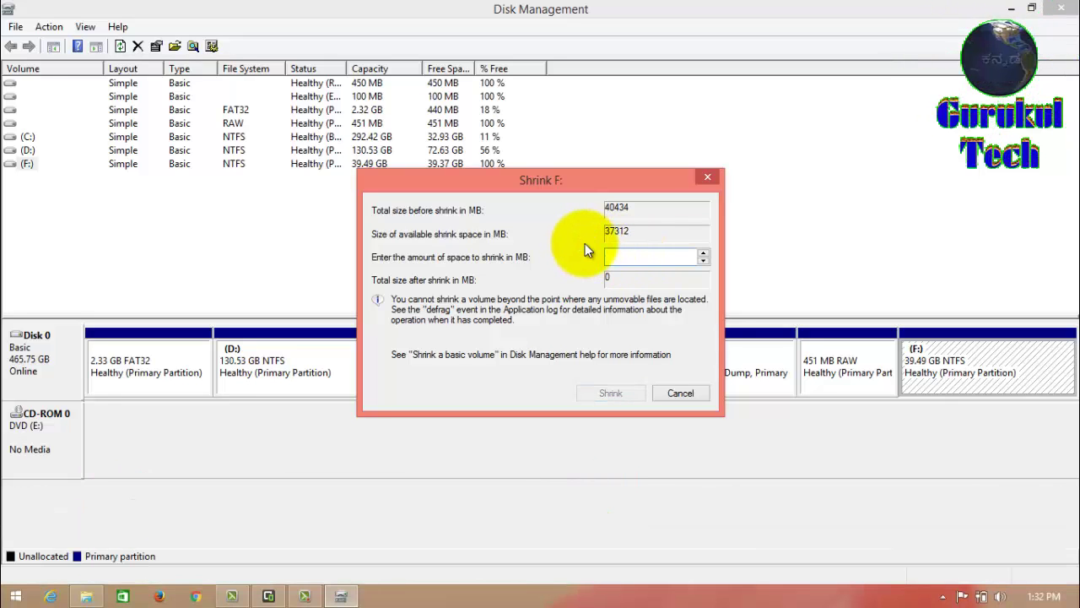
{"action": "type", "text": "15000"}
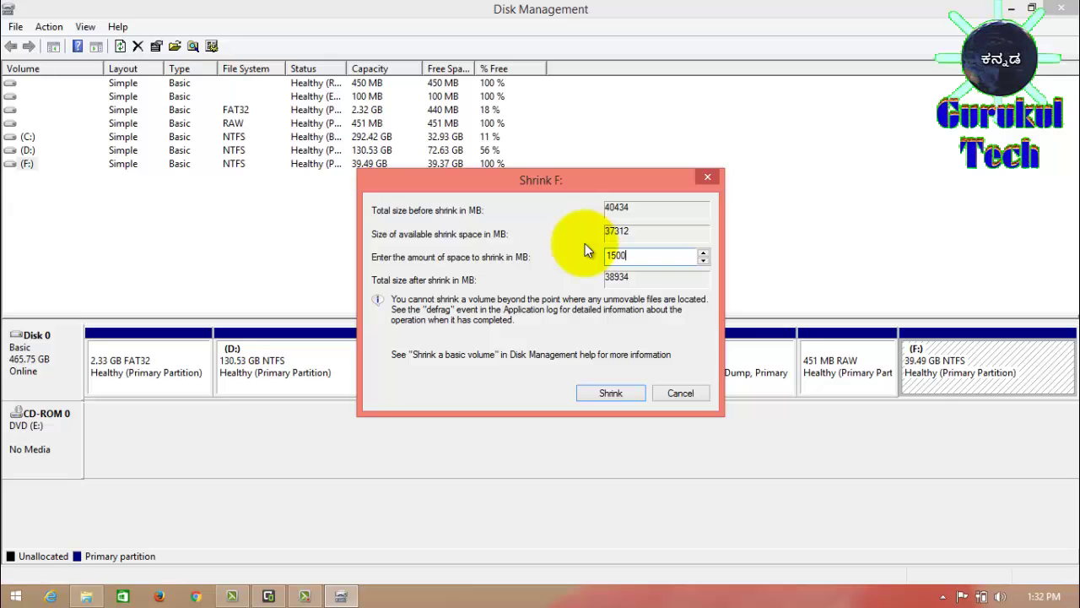
{"action": "left_click", "coordinate": [615, 390]}
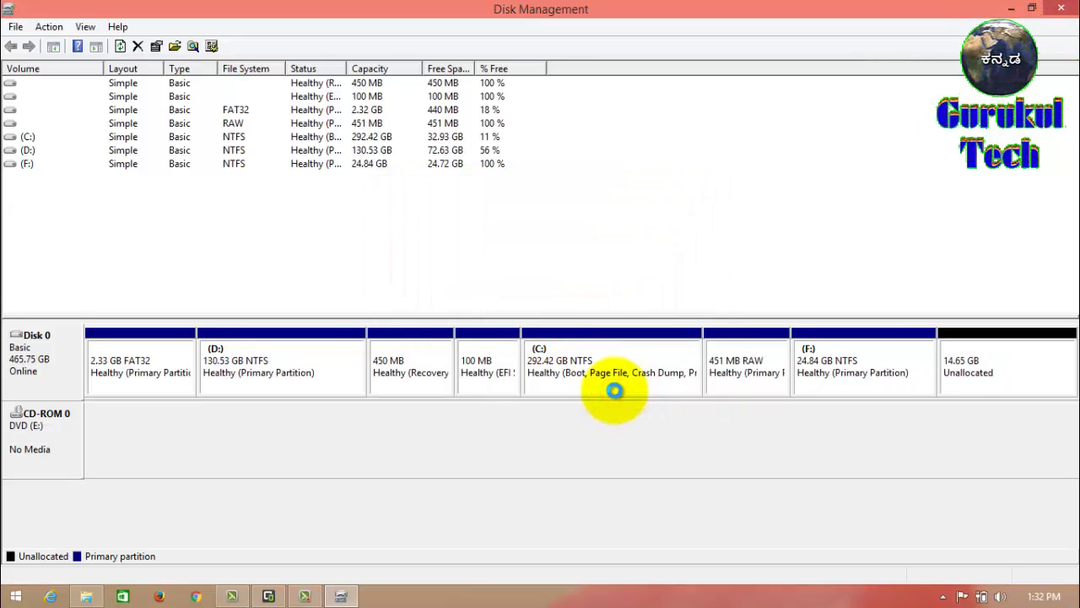
Step: Create a 15000 MB simple volume in the unallocated space with drive letter G, NTFS quick format and the label New Volume
{"action": "right_click", "coordinate": [997, 365]}
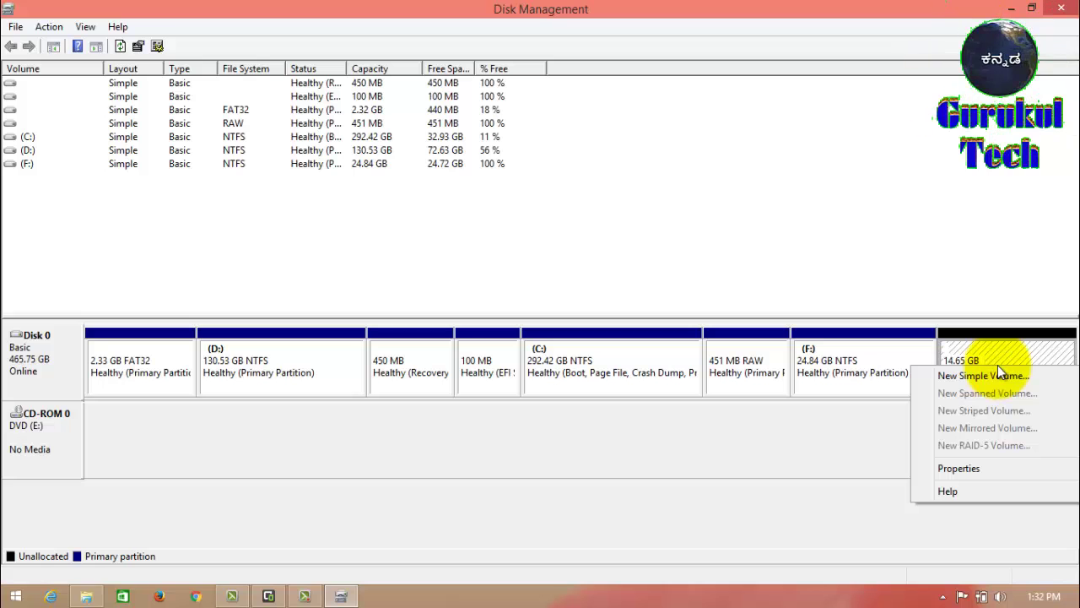
{"action": "left_click", "coordinate": [966, 374]}
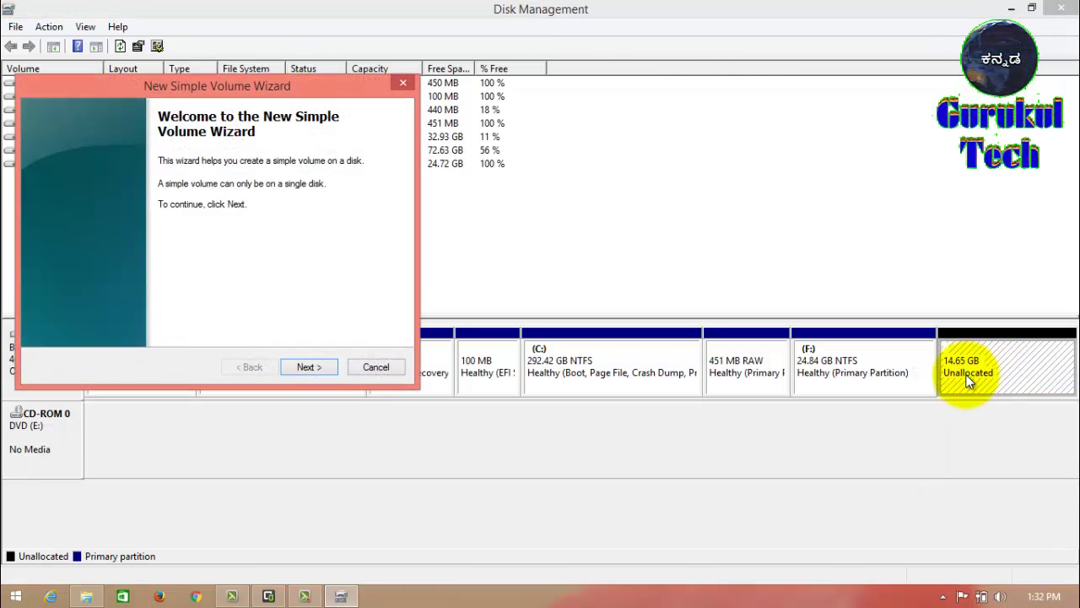
{"action": "left_click", "coordinate": [311, 369]}
{"action": "left_click", "coordinate": [310, 370]}
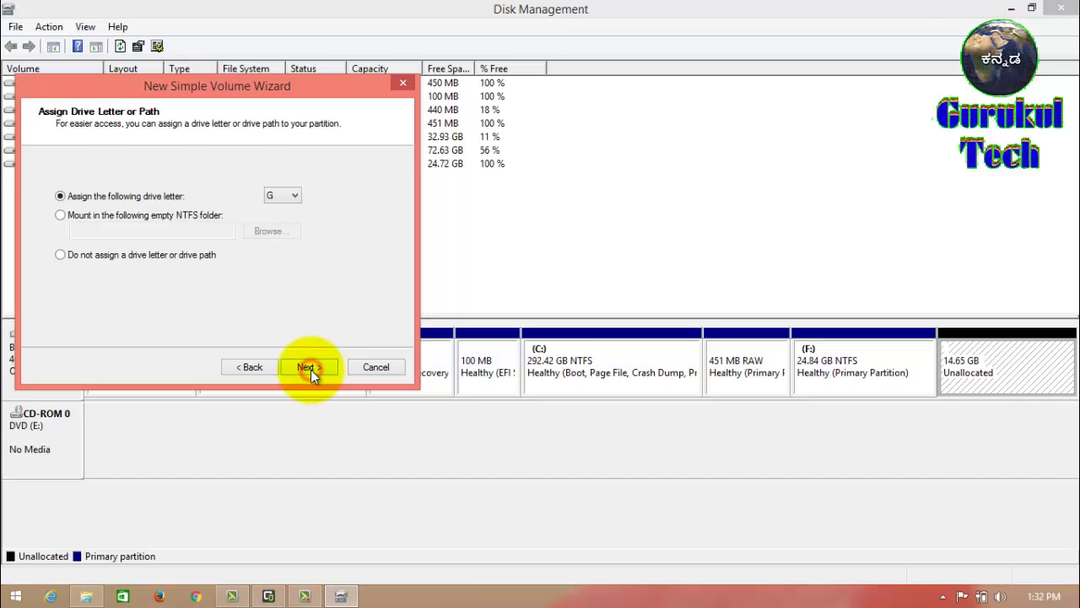
{"action": "left_click", "coordinate": [296, 195]}
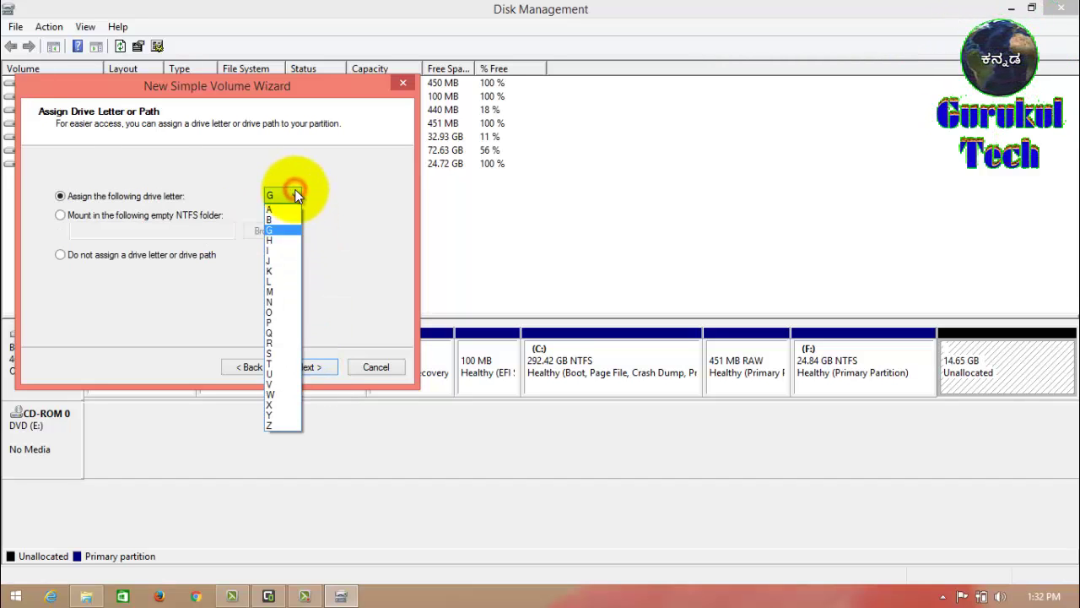
{"action": "left_click", "coordinate": [277, 229]}
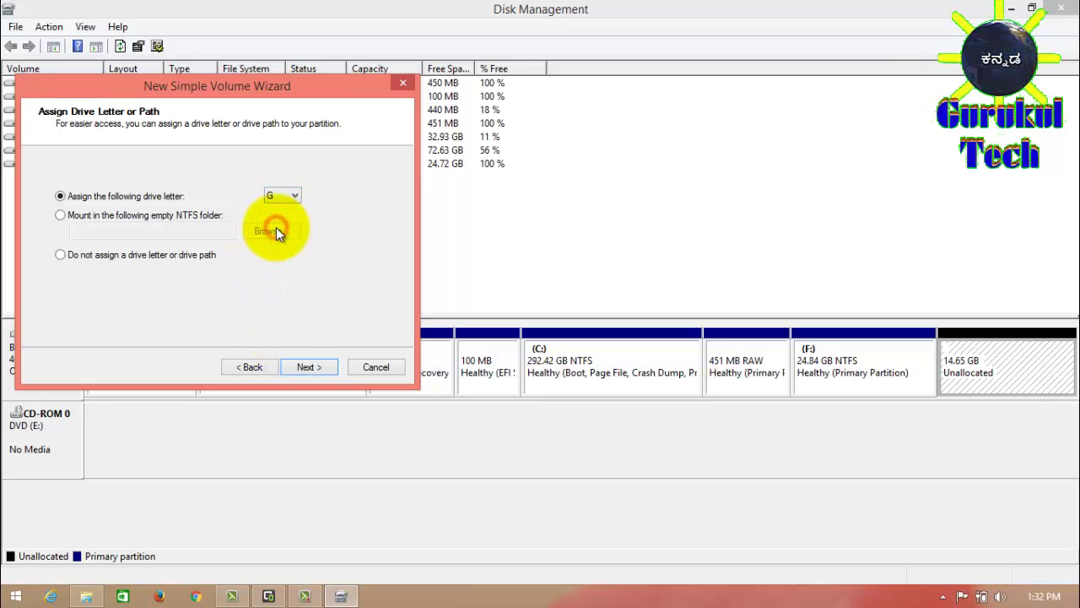
{"action": "left_click", "coordinate": [309, 366]}
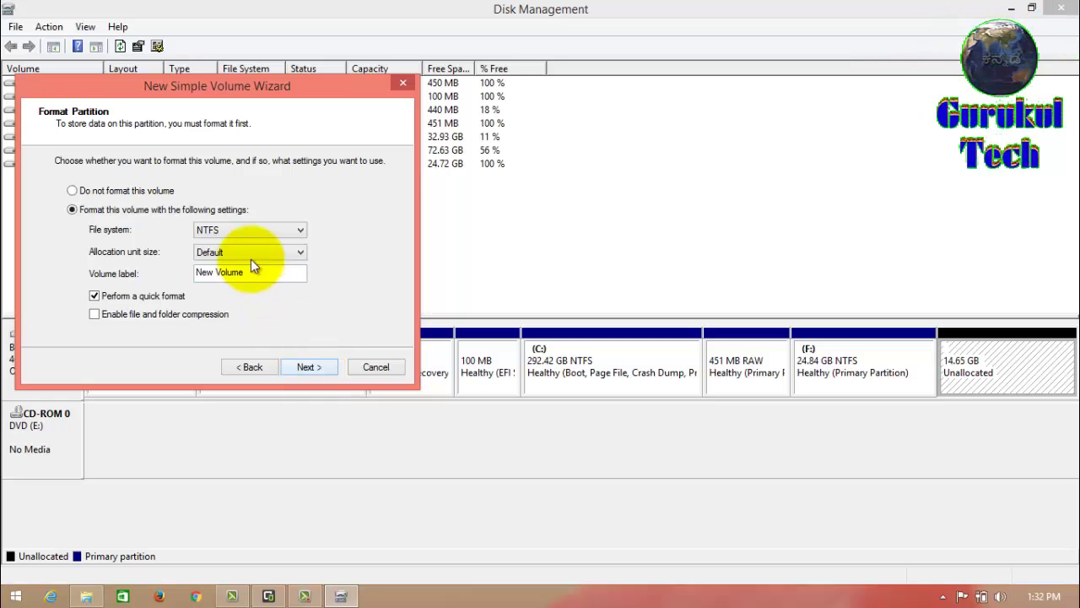
{"action": "left_click", "coordinate": [309, 367]}
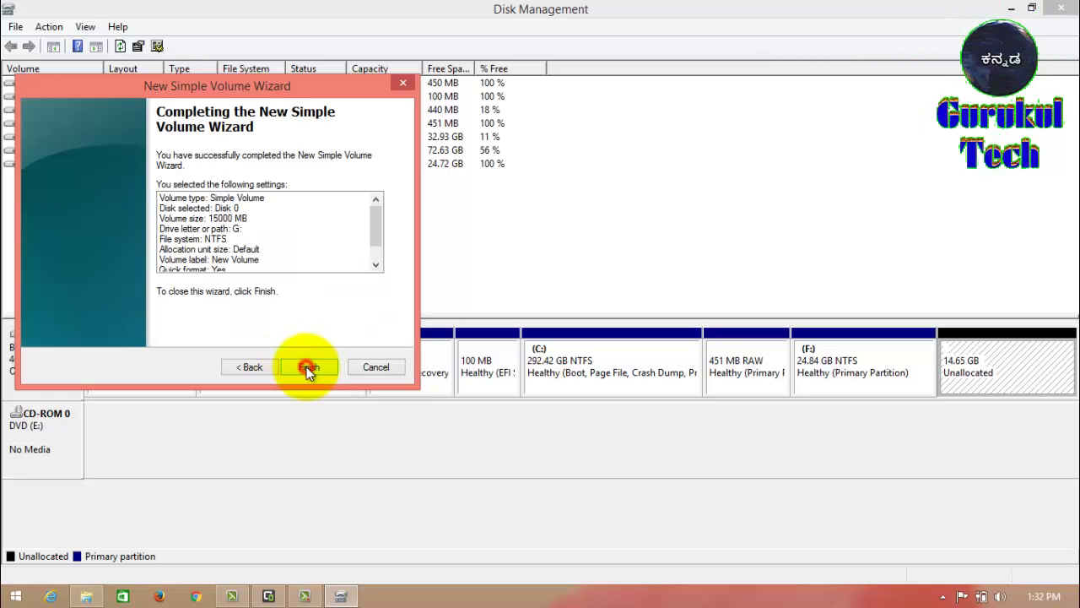
{"action": "left_click", "coordinate": [308, 368]}
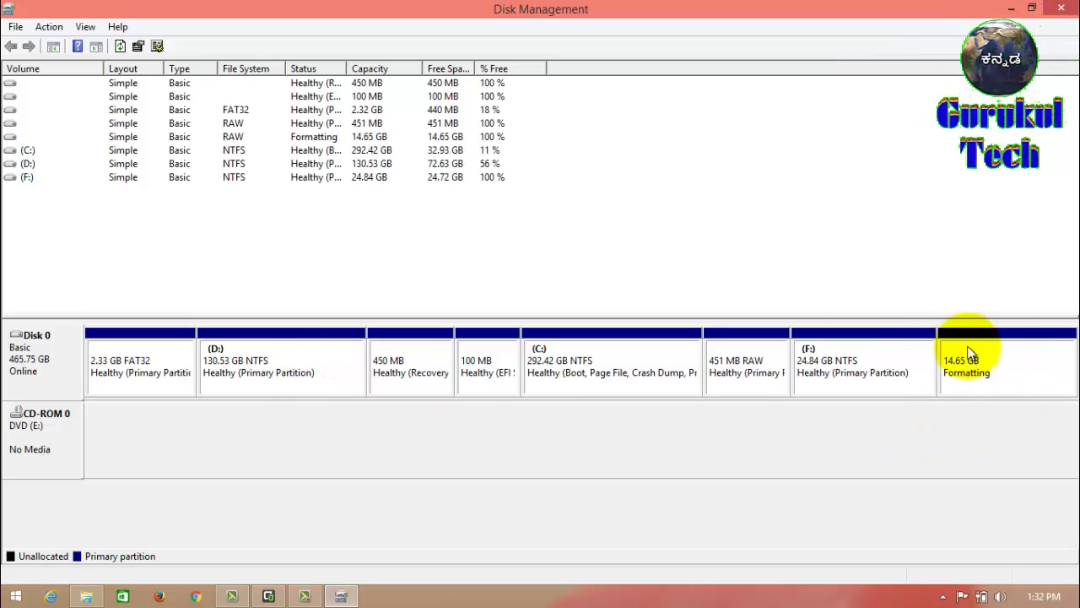
Step: Switch to This PC and refresh it to check for the new drive G:
{"action": "left_click", "coordinate": [84, 596]}
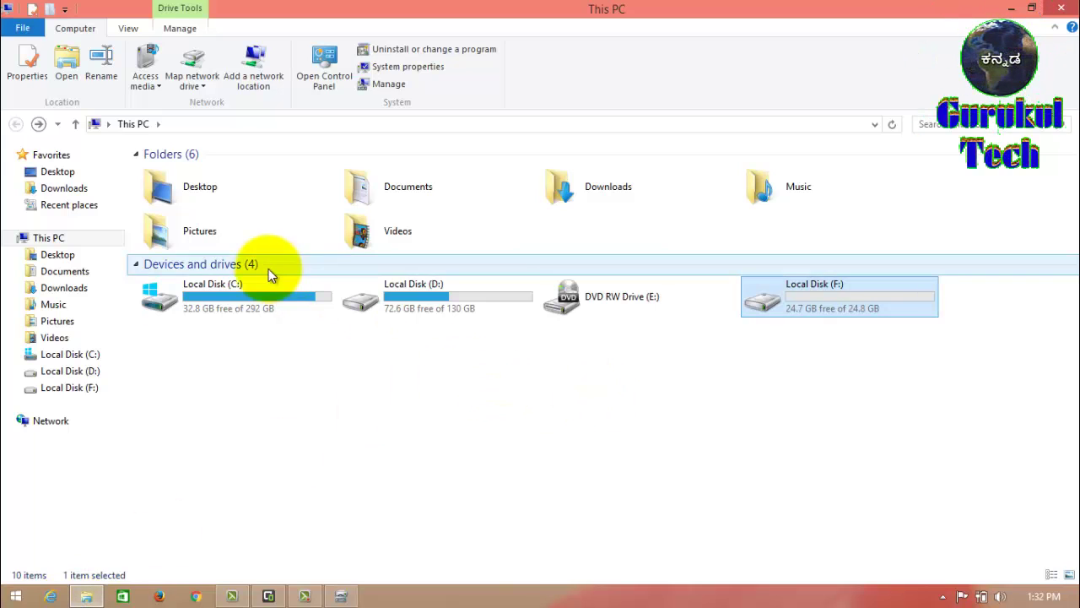
{"action": "right_click", "coordinate": [531, 382]}
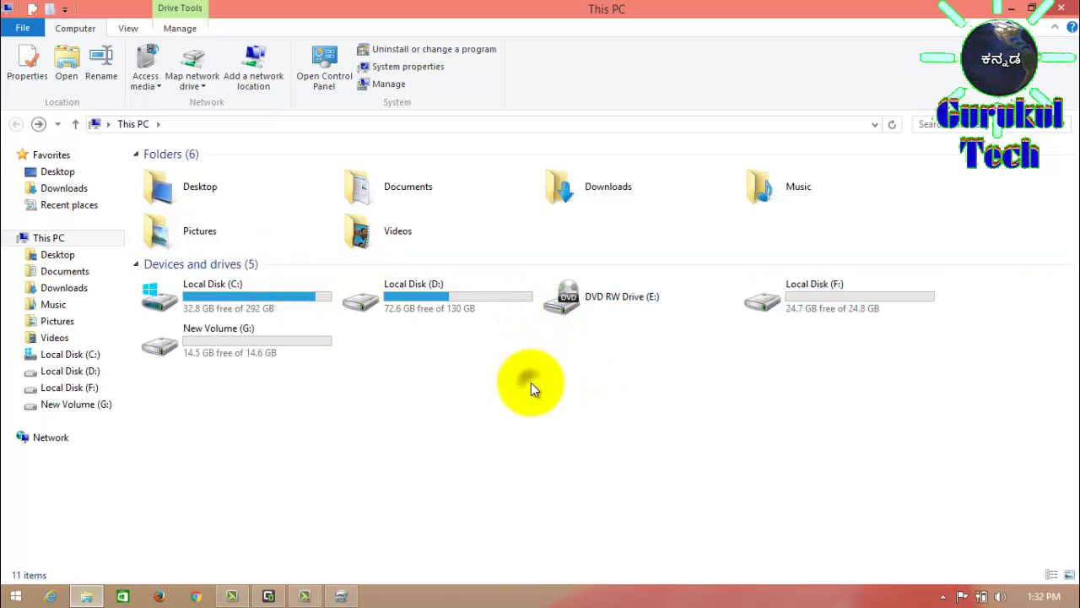
{"action": "left_click", "coordinate": [570, 445]}
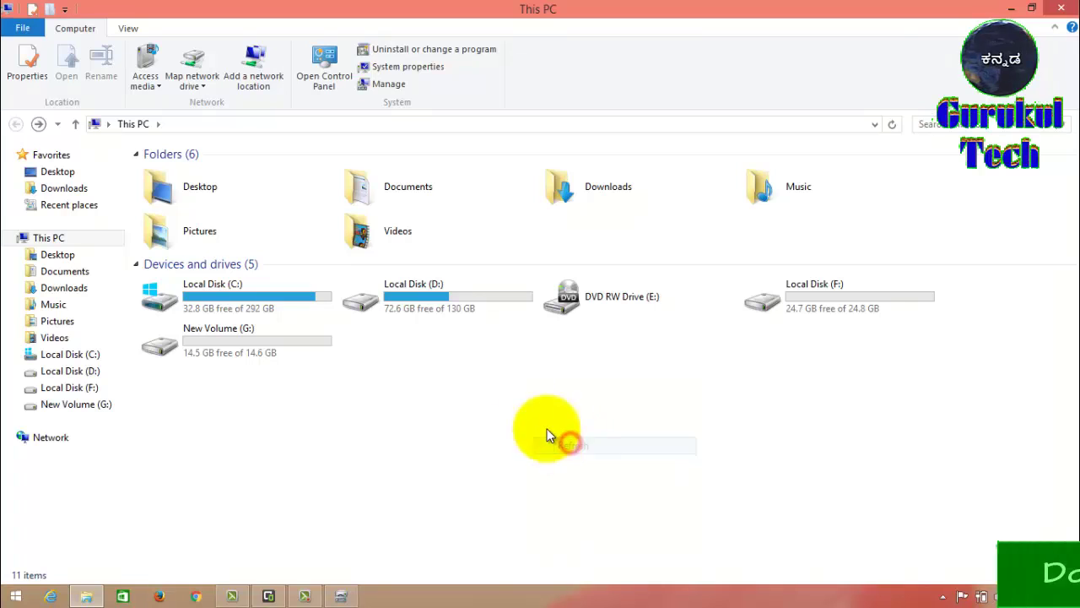
Step: Check the files inside the IOT folder on Local Disk (F:) and return to the This PC overview
{"action": "double_click", "coordinate": [823, 307]}
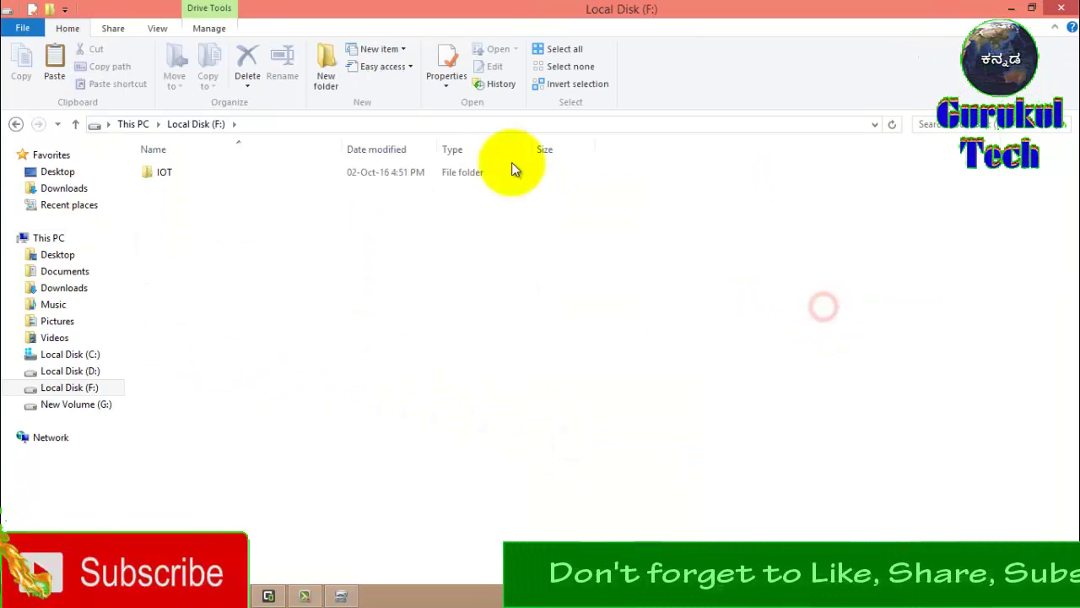
{"action": "double_click", "coordinate": [192, 169]}
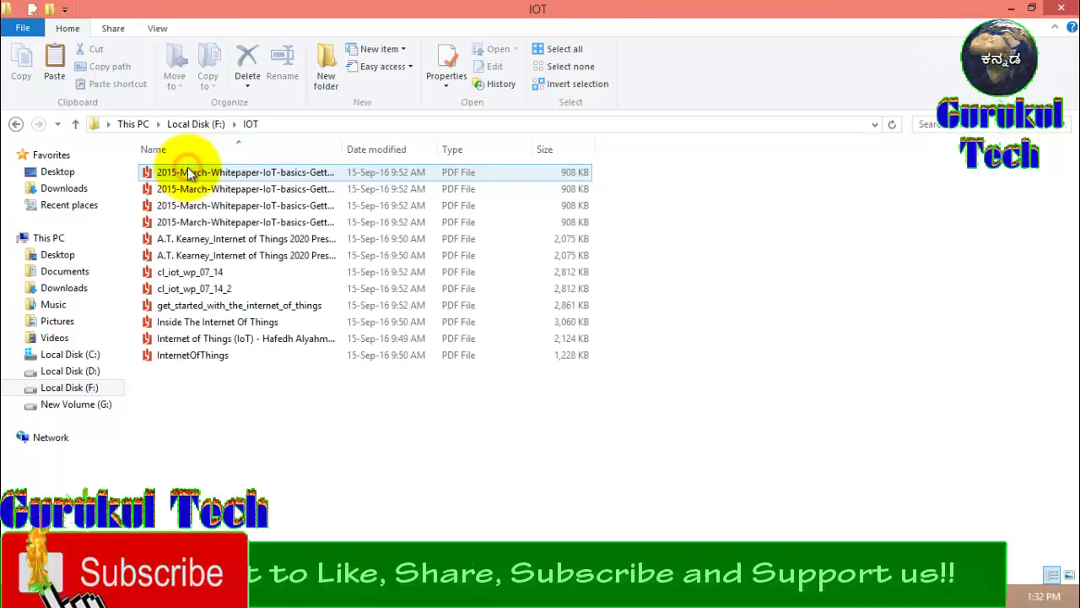
{"action": "left_click", "coordinate": [17, 123]}
{"action": "left_click", "coordinate": [17, 123]}
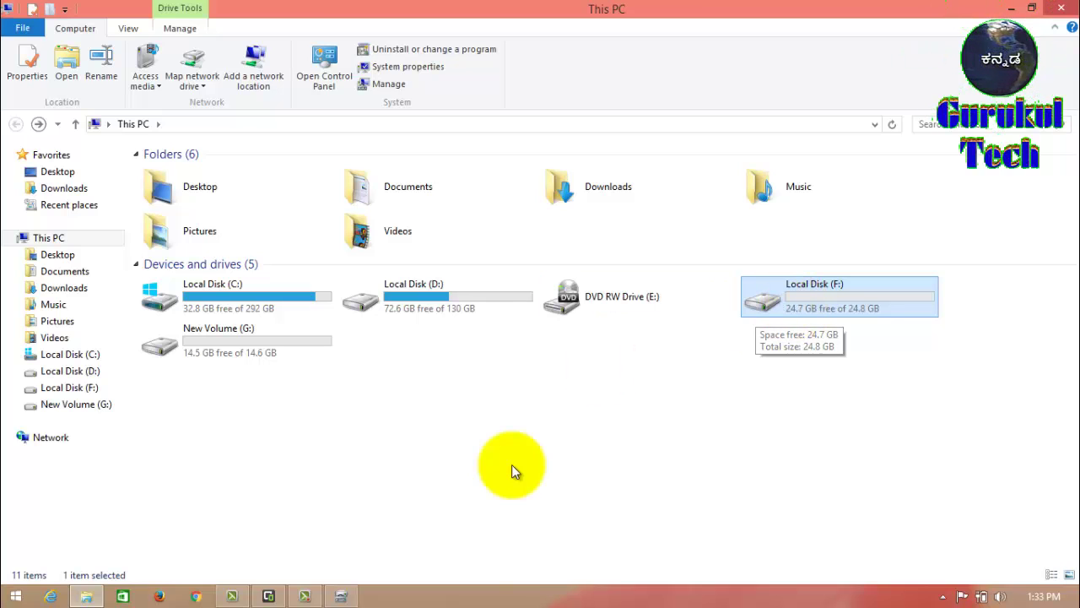
Step: Switch to Disk Management and delete the New Volume (G:) partition, accepting the erasure of its data
{"action": "left_click", "coordinate": [341, 596]}
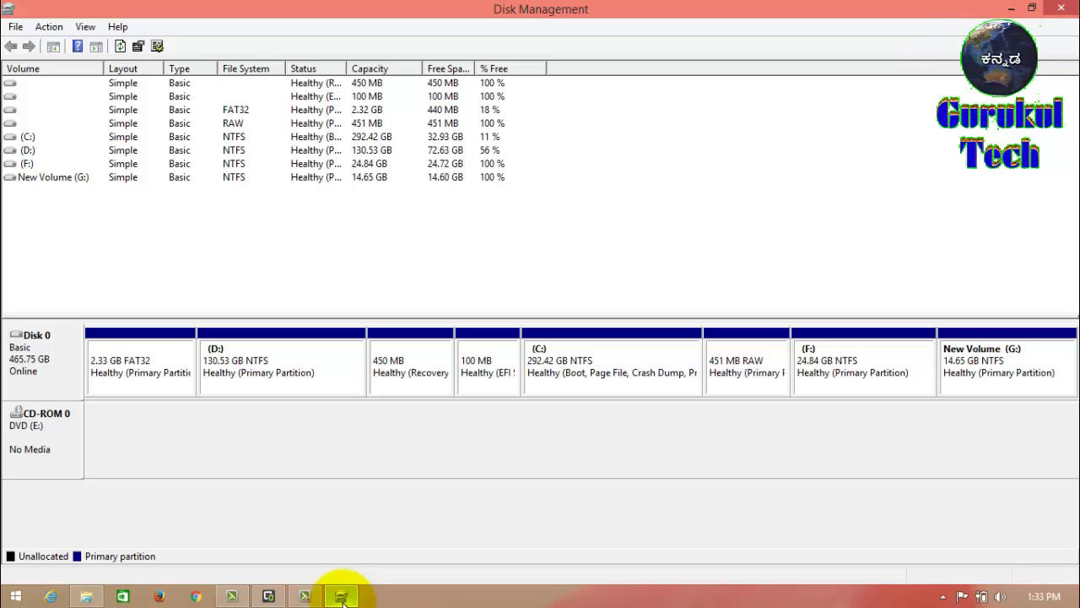
{"action": "left_click", "coordinate": [983, 371]}
{"action": "right_click", "coordinate": [983, 368]}
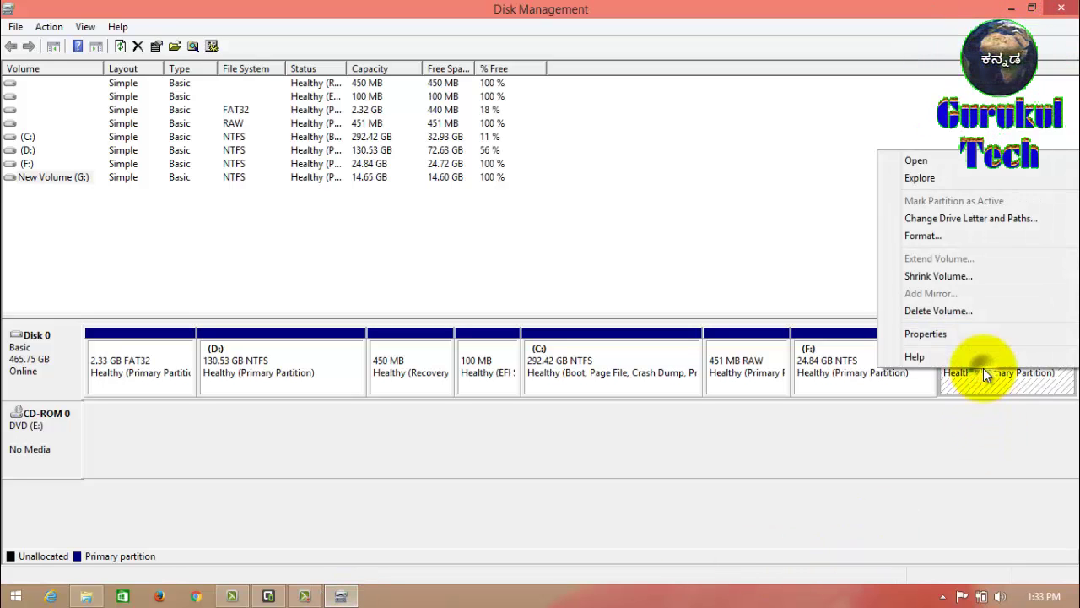
{"action": "left_click", "coordinate": [967, 316]}
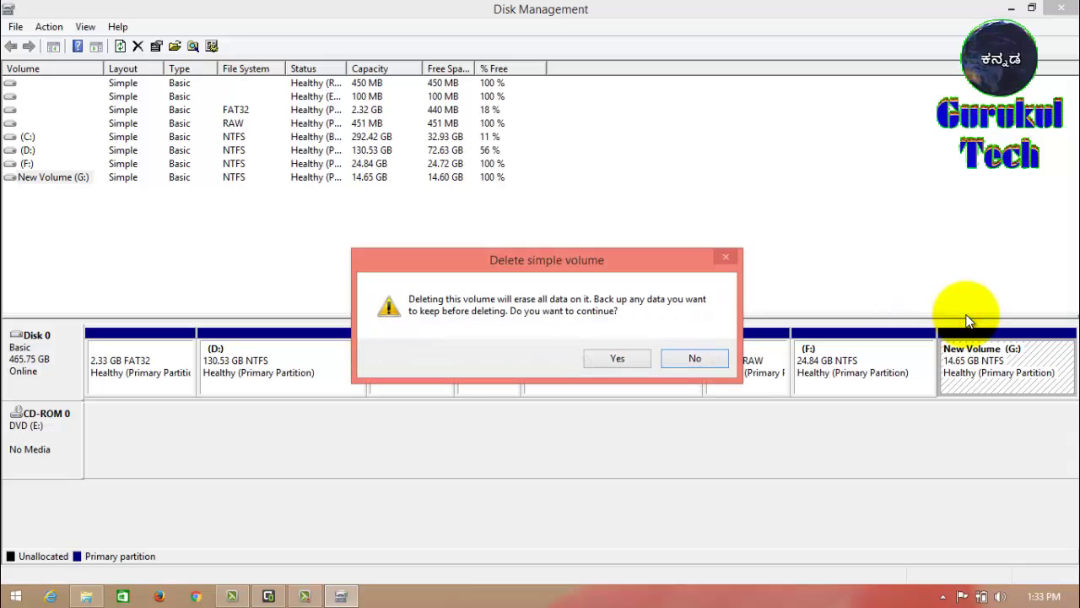
{"action": "left_click", "coordinate": [632, 358]}
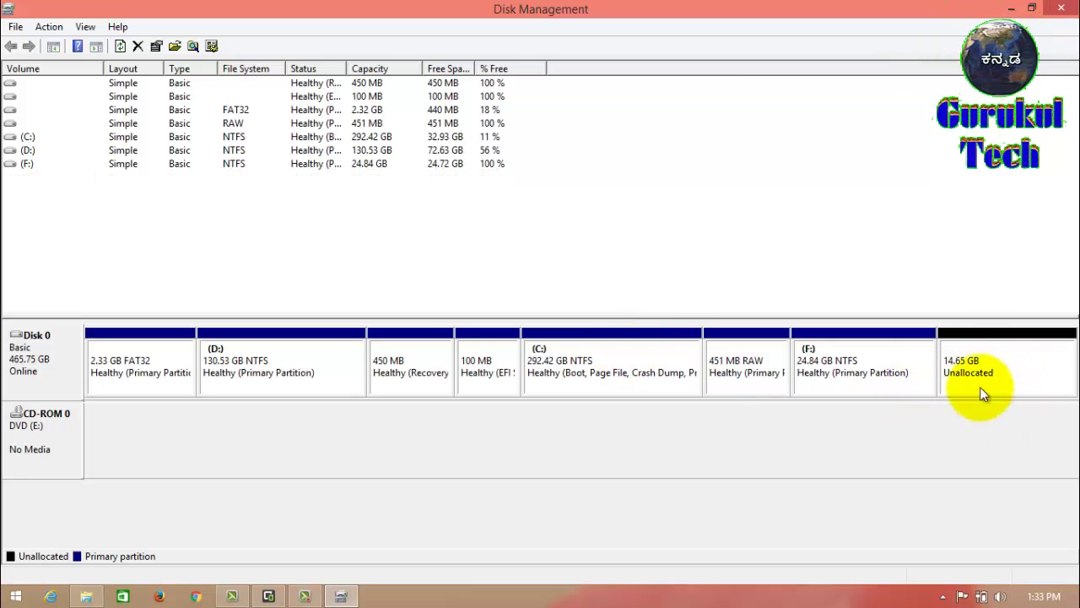
Step: Extend the F: volume with the 15000 MB of unallocated space on Disk 0
{"action": "left_click", "coordinate": [832, 368]}
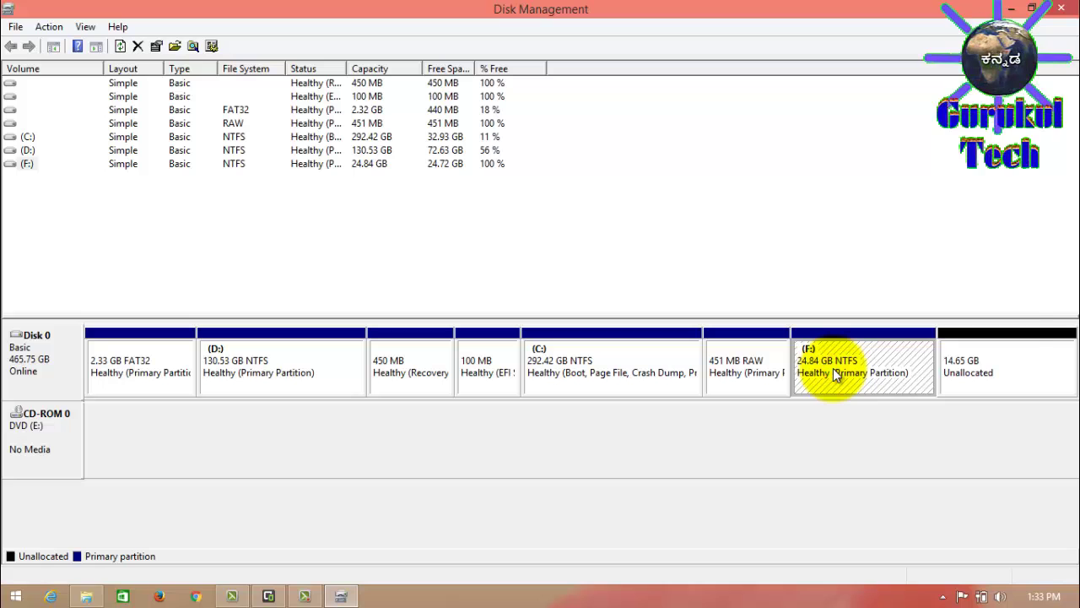
{"action": "right_click", "coordinate": [833, 368]}
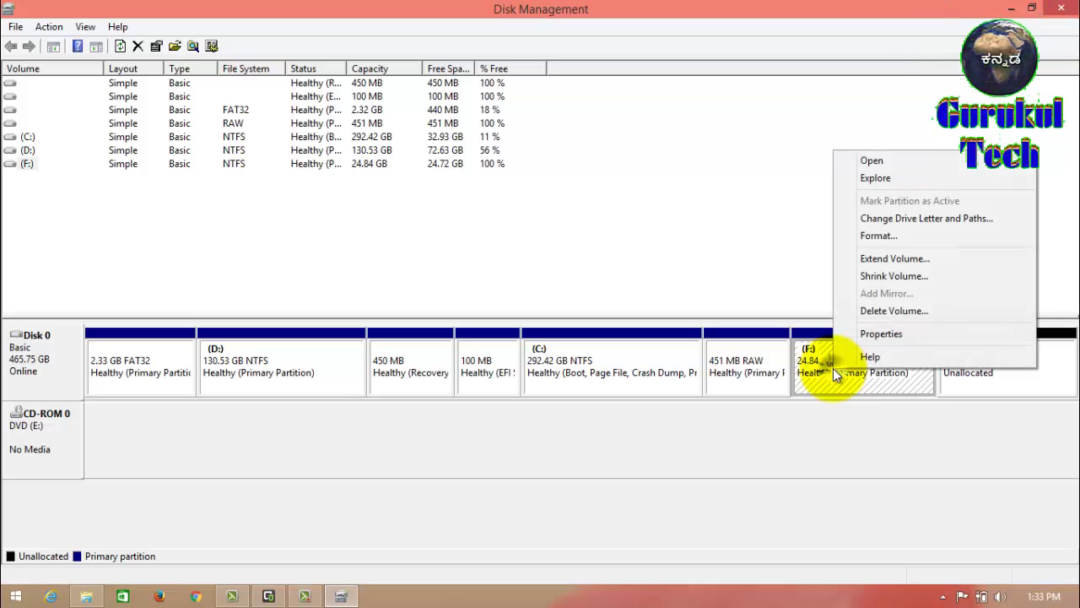
{"action": "left_click", "coordinate": [894, 258]}
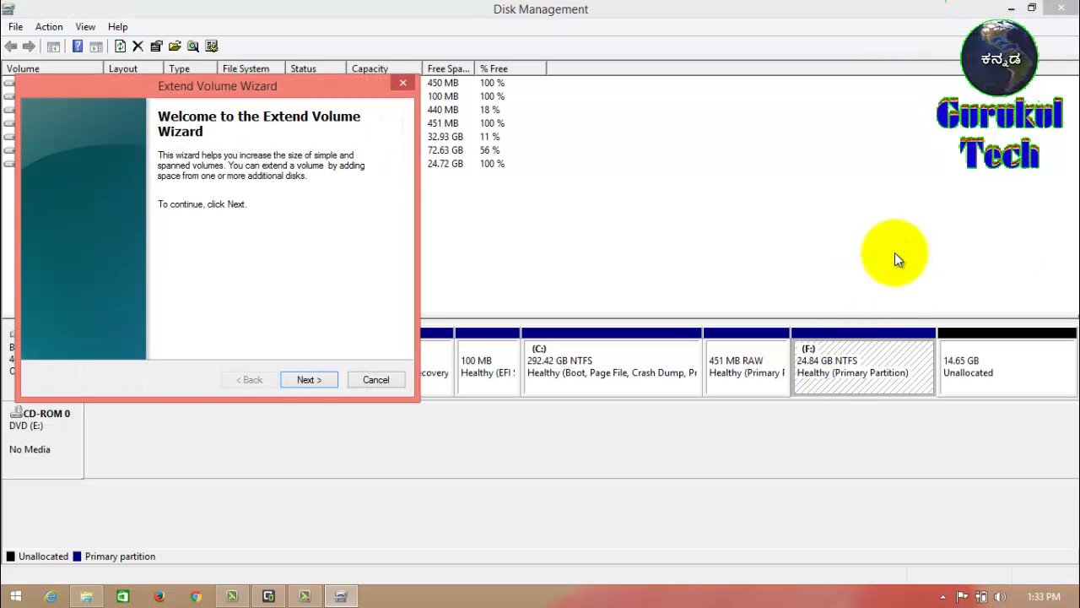
{"action": "left_click", "coordinate": [319, 379]}
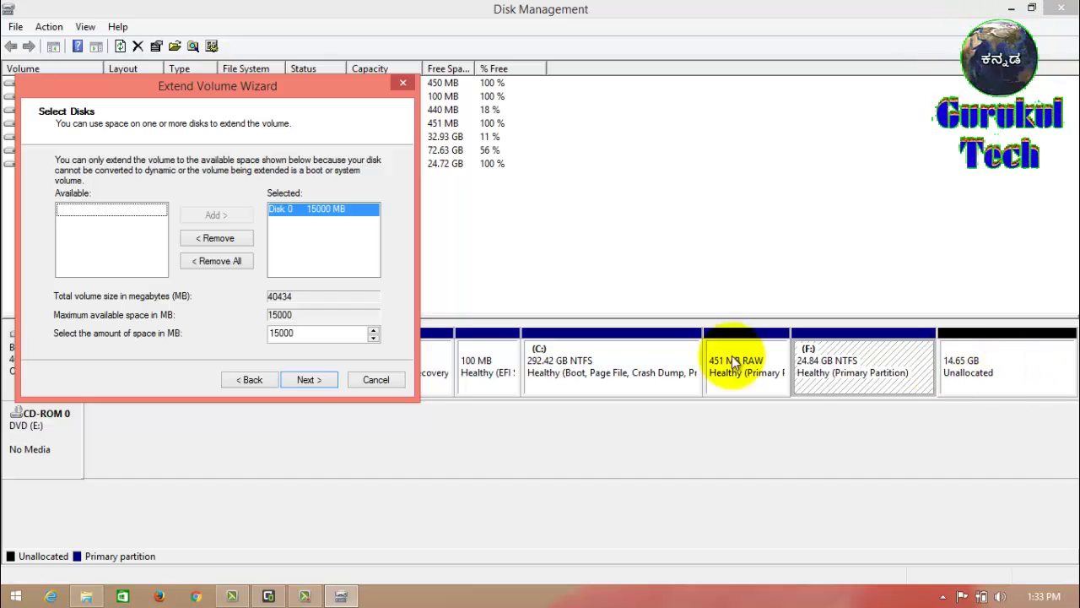
{"action": "left_click", "coordinate": [315, 380]}
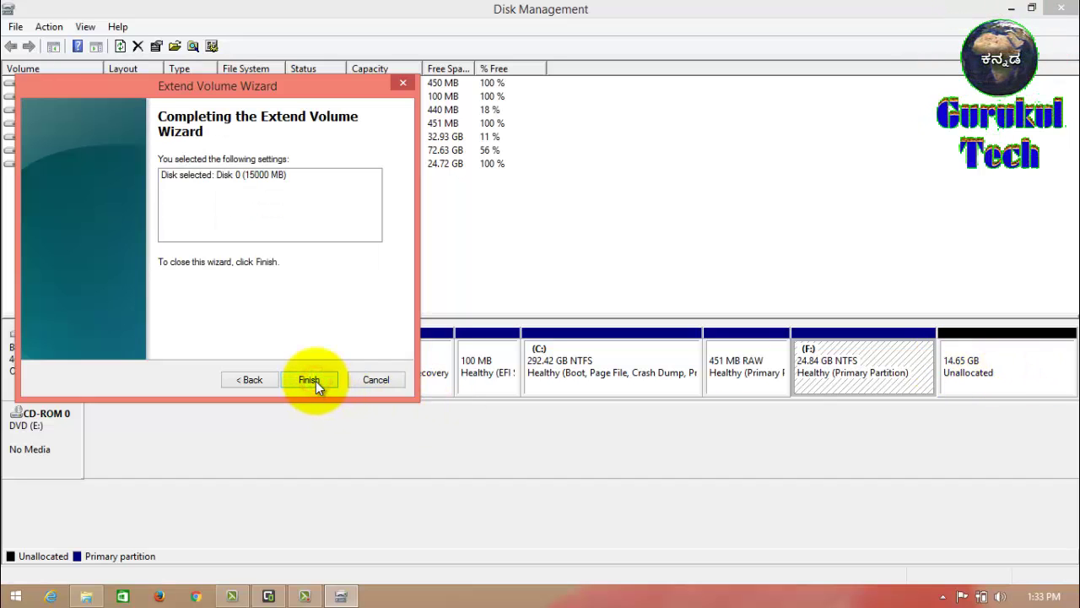
{"action": "left_click", "coordinate": [315, 380]}
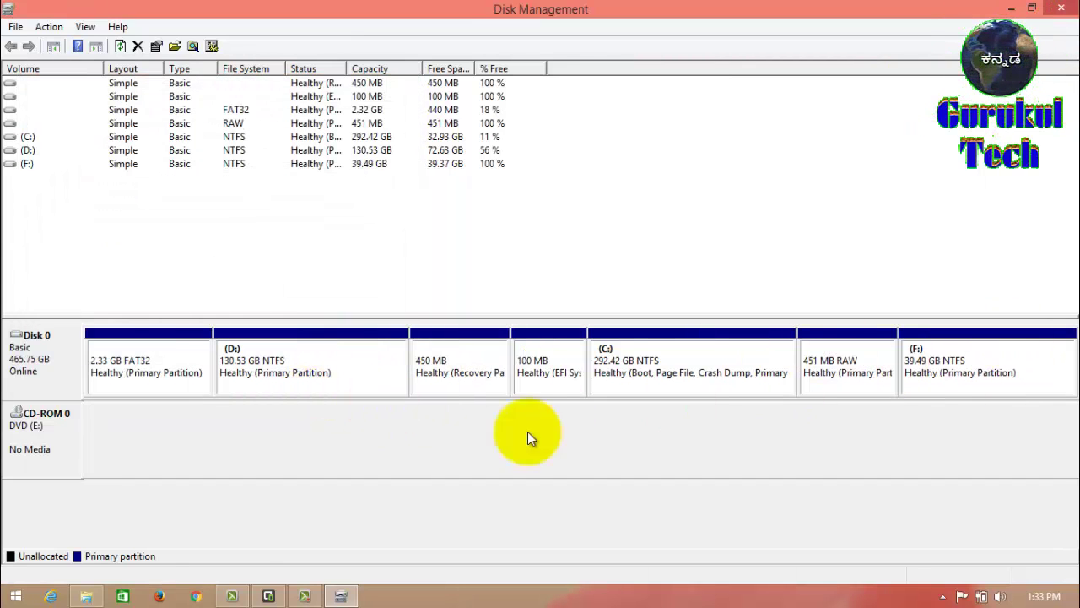
Step: Switch to This PC and refresh its drive list to check the removal of G:
{"action": "left_click", "coordinate": [86, 596]}
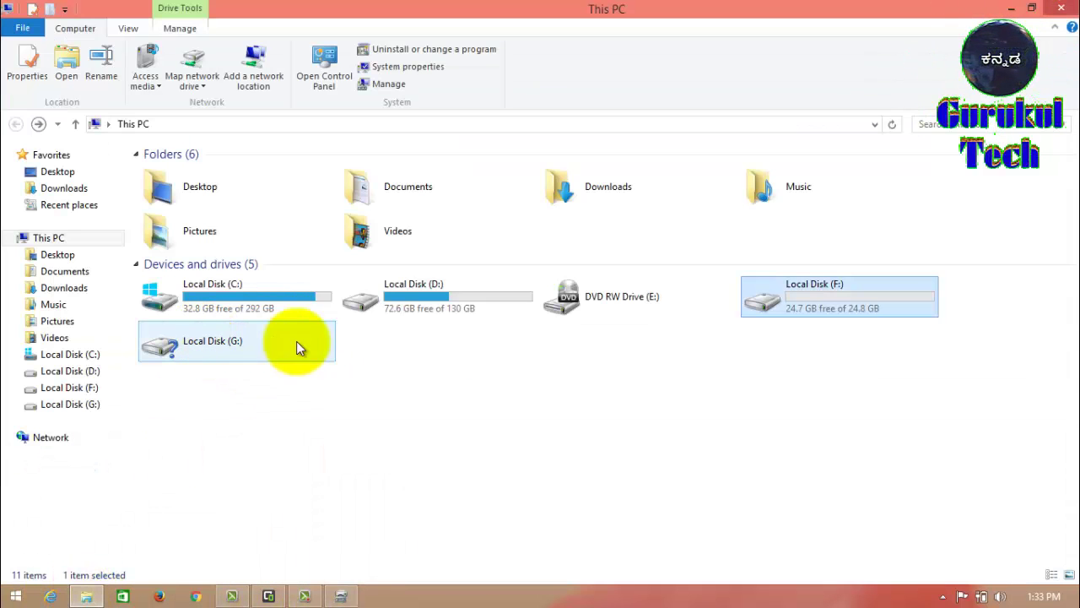
{"action": "right_click", "coordinate": [599, 469]}
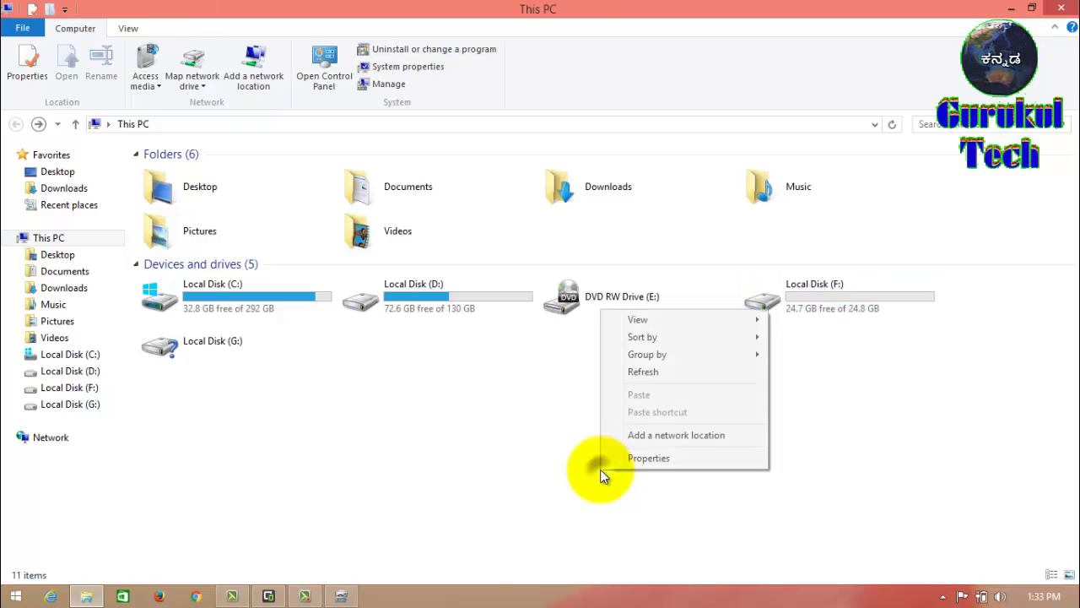
{"action": "left_click", "coordinate": [646, 374]}
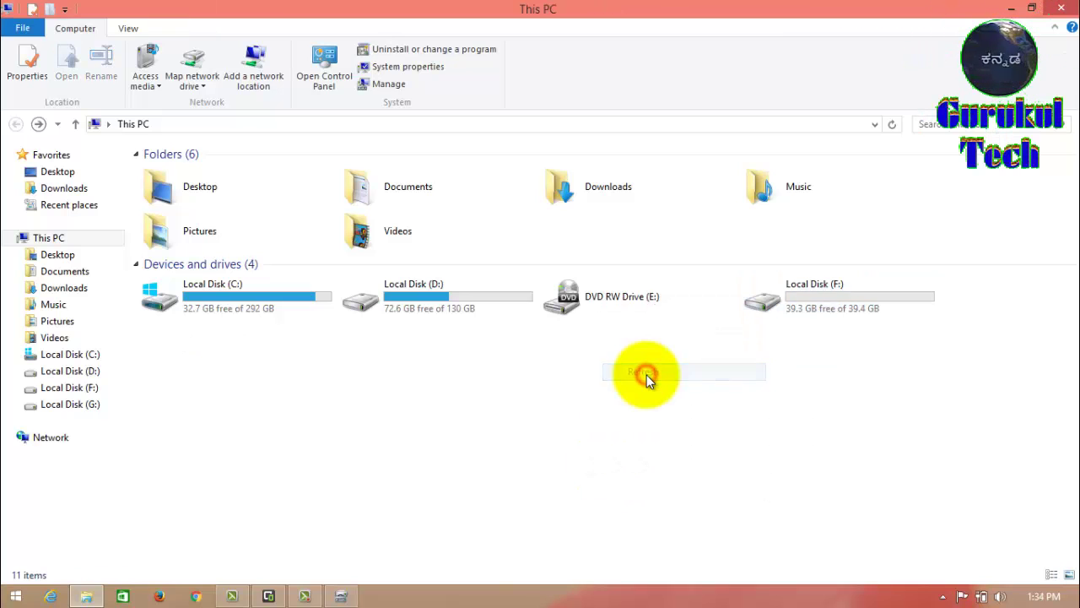
Step: Open the IOT folder on the extended Local Disk (F:) to check that its files are intact
{"action": "left_click", "coordinate": [870, 294]}
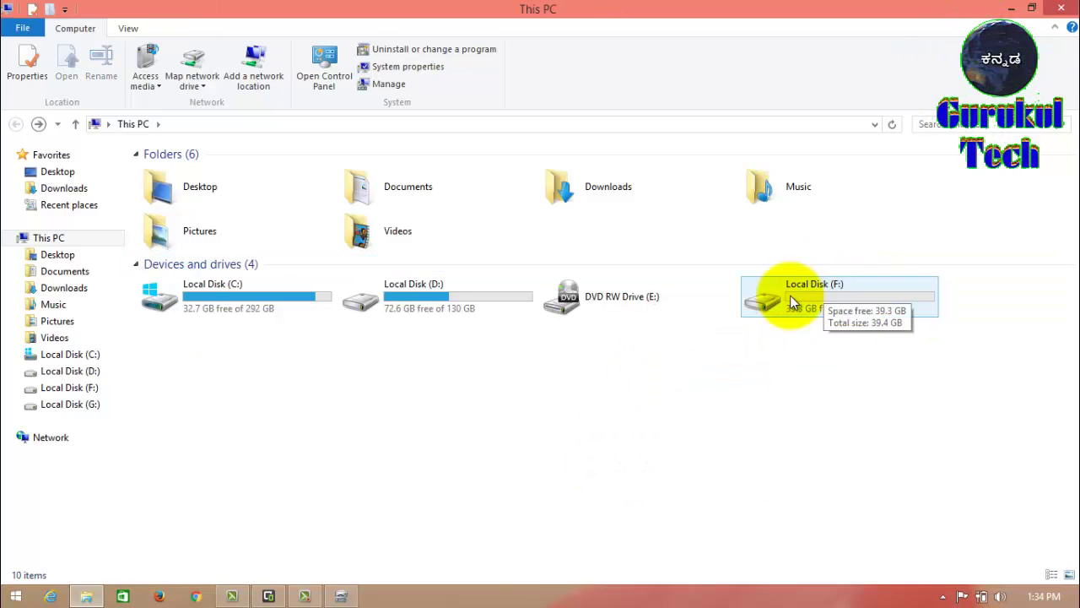
{"action": "double_click", "coordinate": [848, 291]}
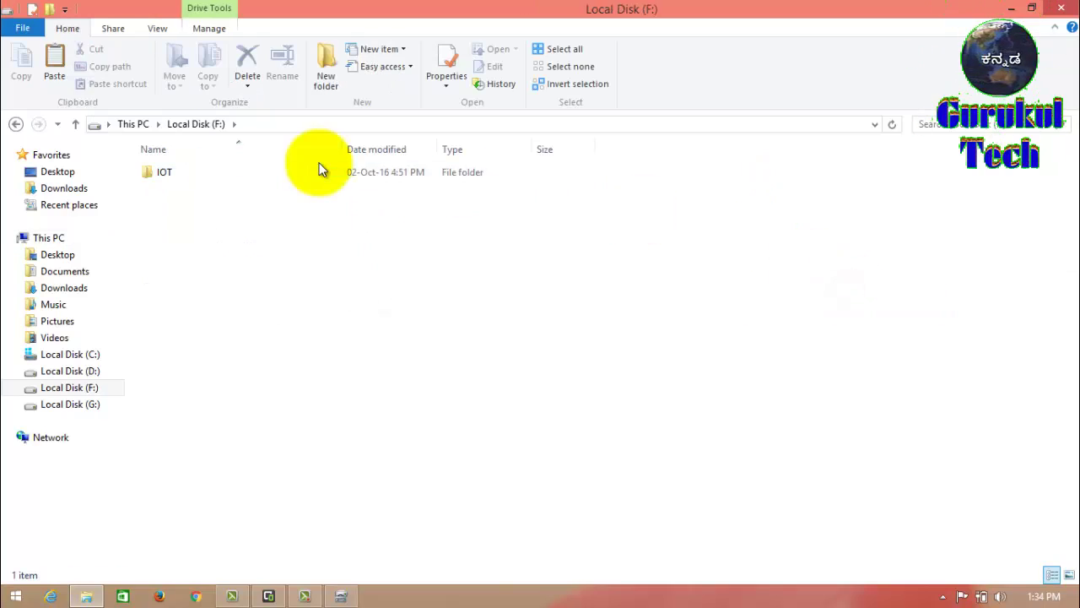
{"action": "double_click", "coordinate": [248, 174]}
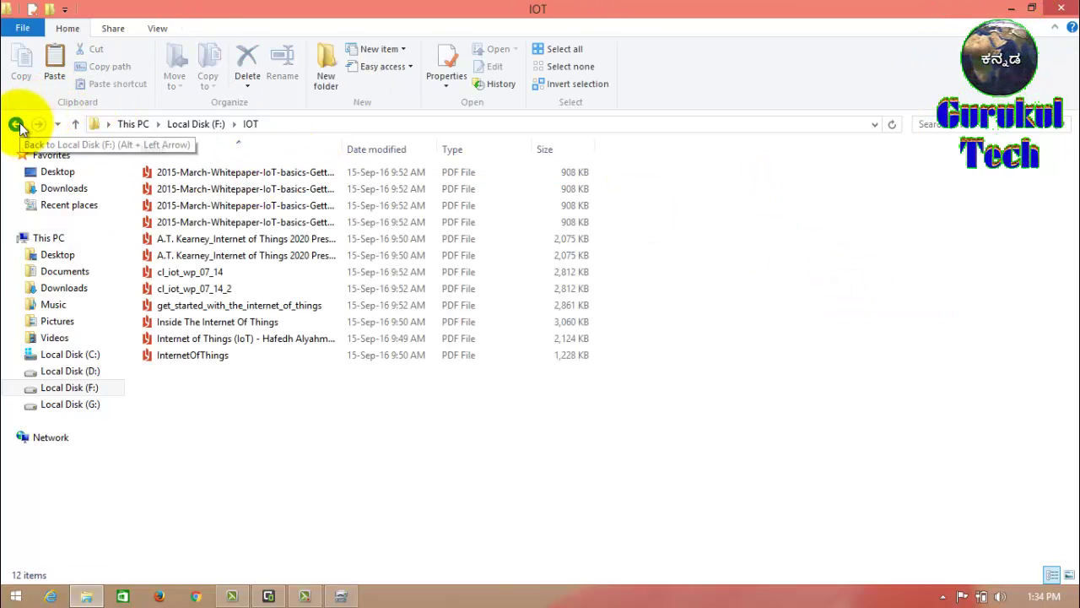